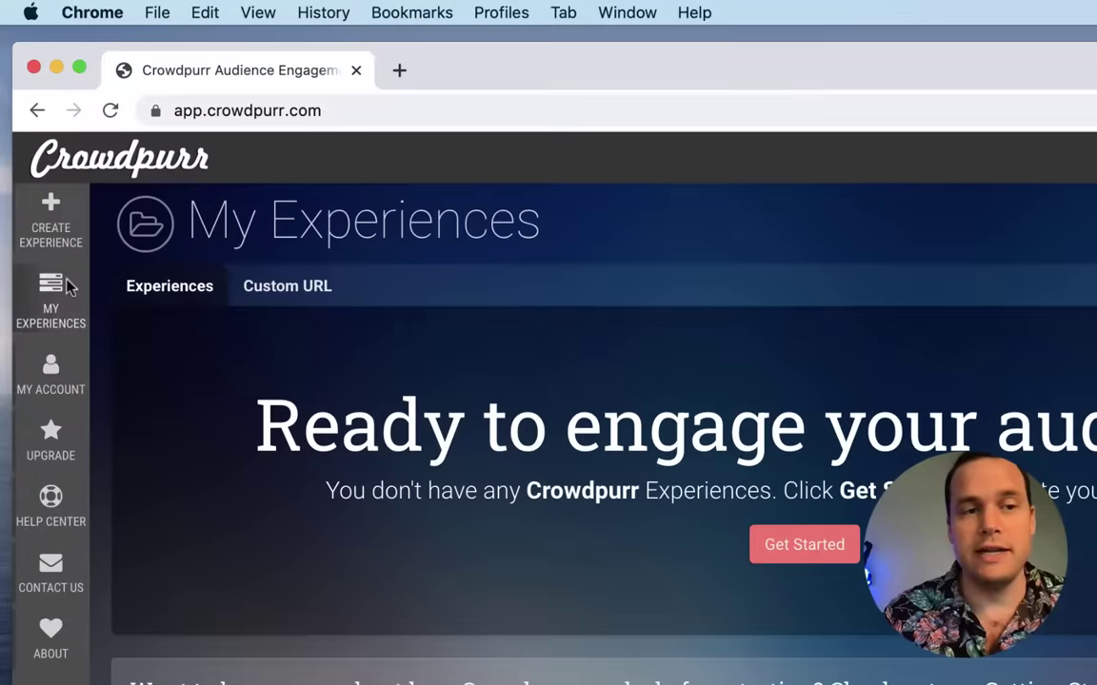
- Start creating a new Countdown Trivia experience
left_click(16, 121)
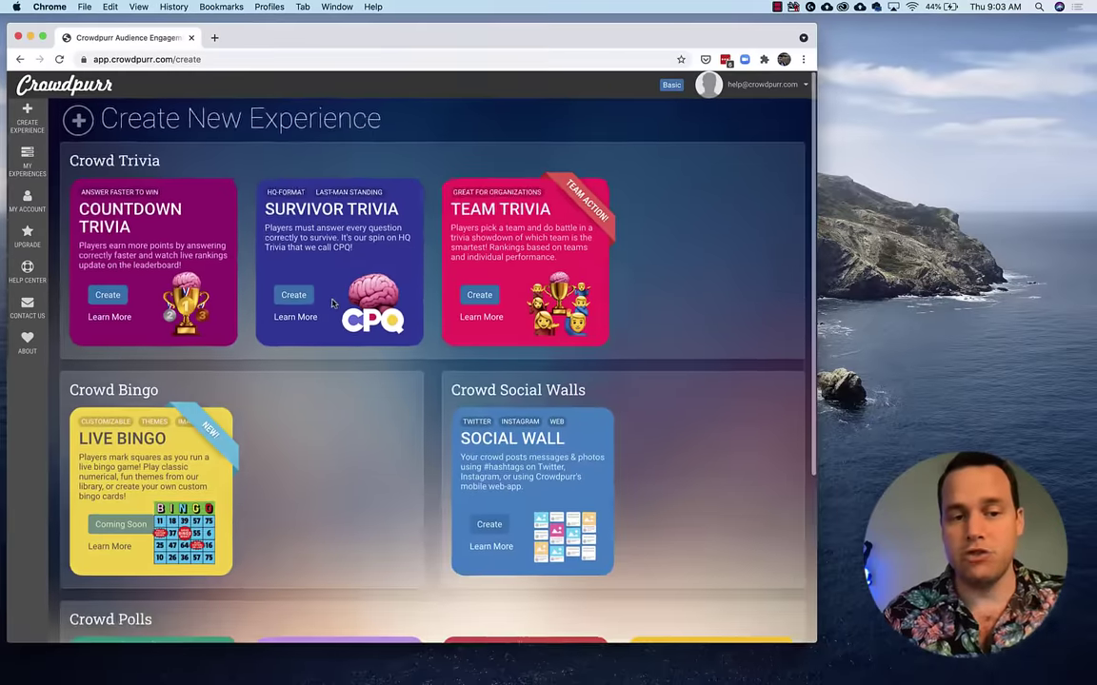
scroll(592, 541, "down", 5)
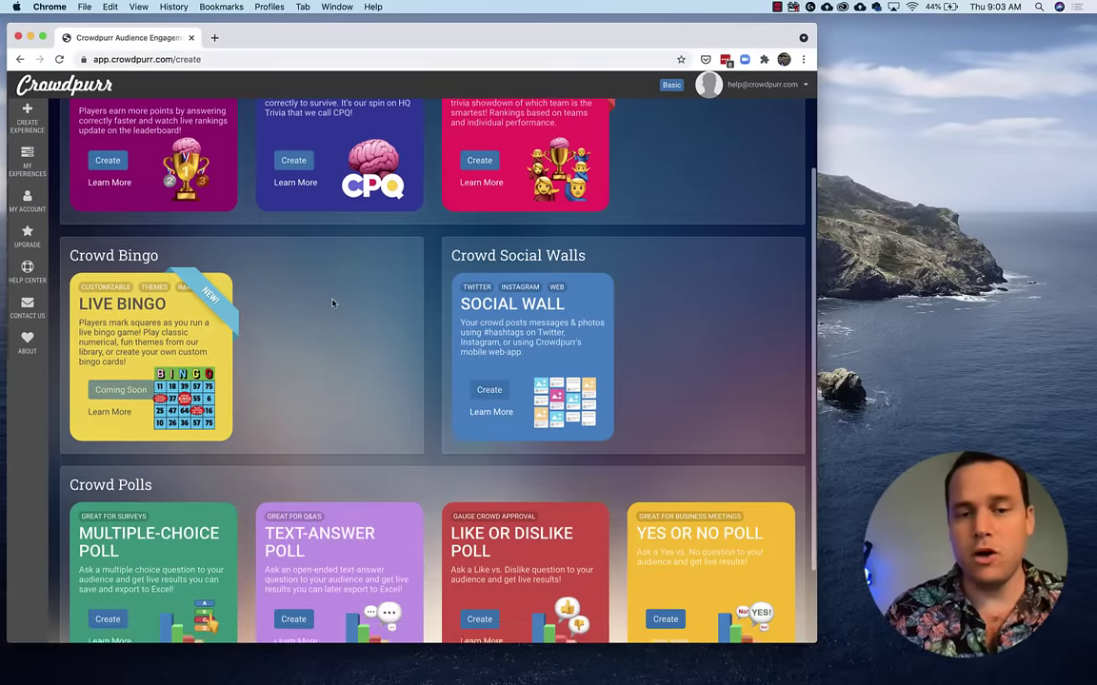
scroll(593, 540, "up", 4)
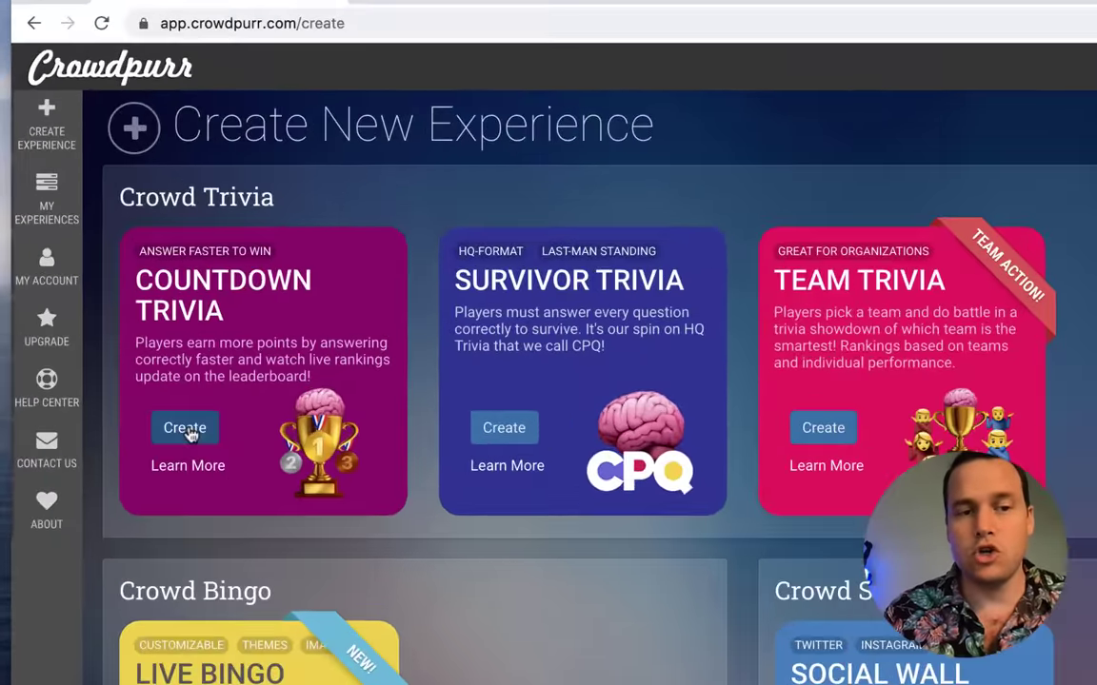
left_click(185, 429)
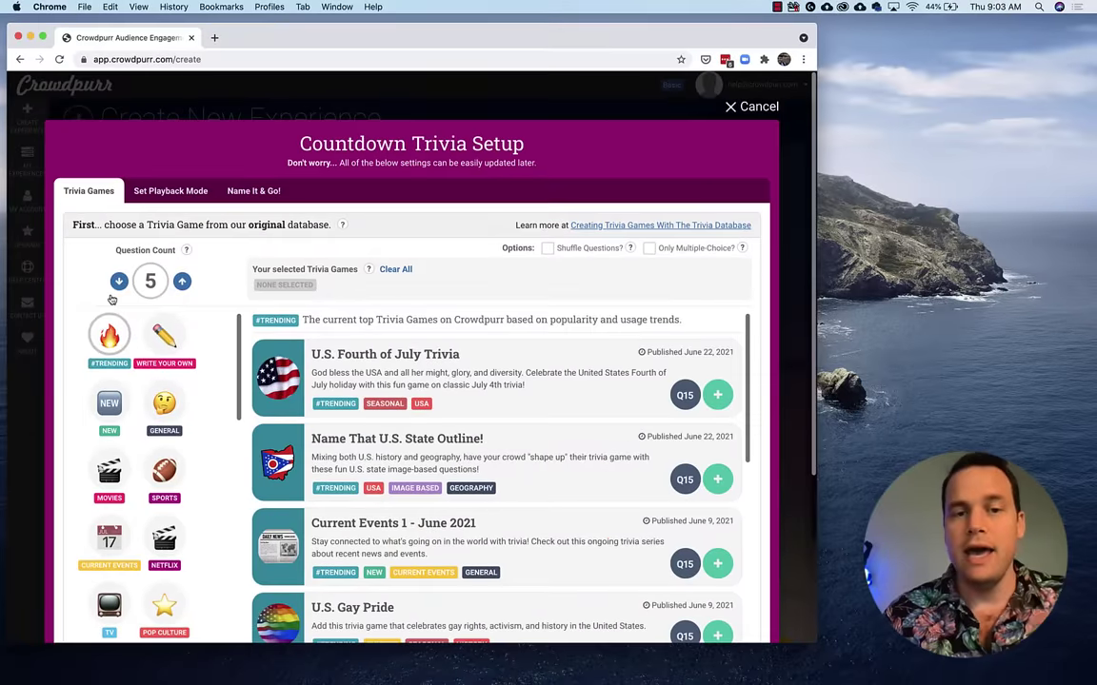
- Add 'Name That Movie GIFS!' to the selected trivia games
scroll(480, 209, "down", 2)
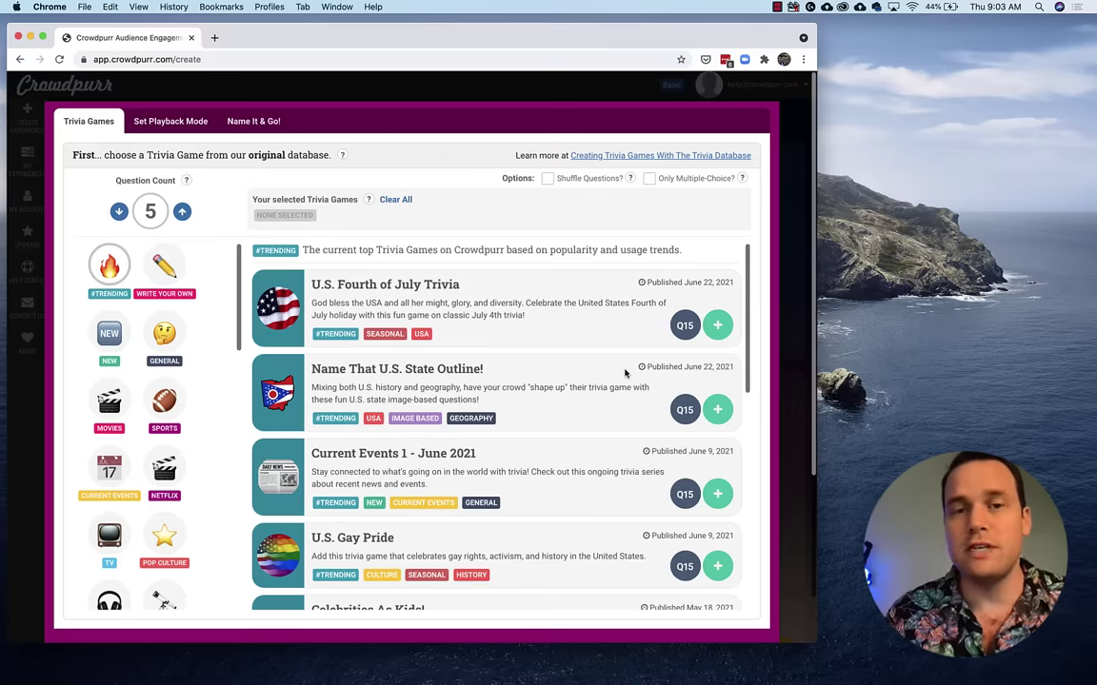
scroll(624, 373, "down", 5)
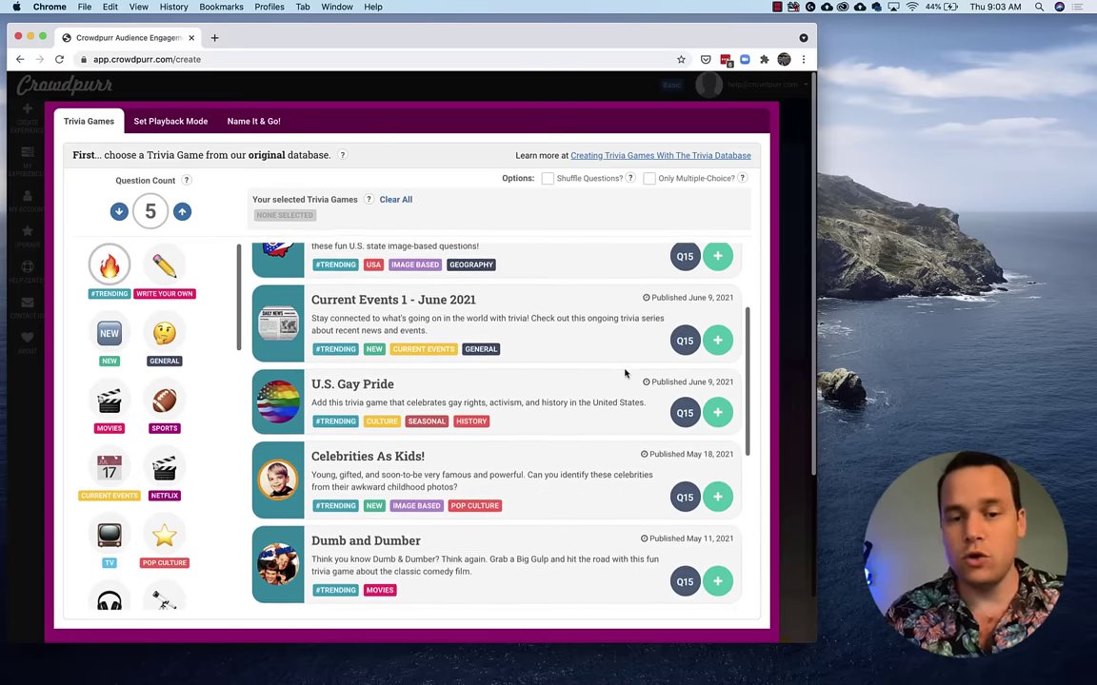
scroll(624, 373, "down", 8)
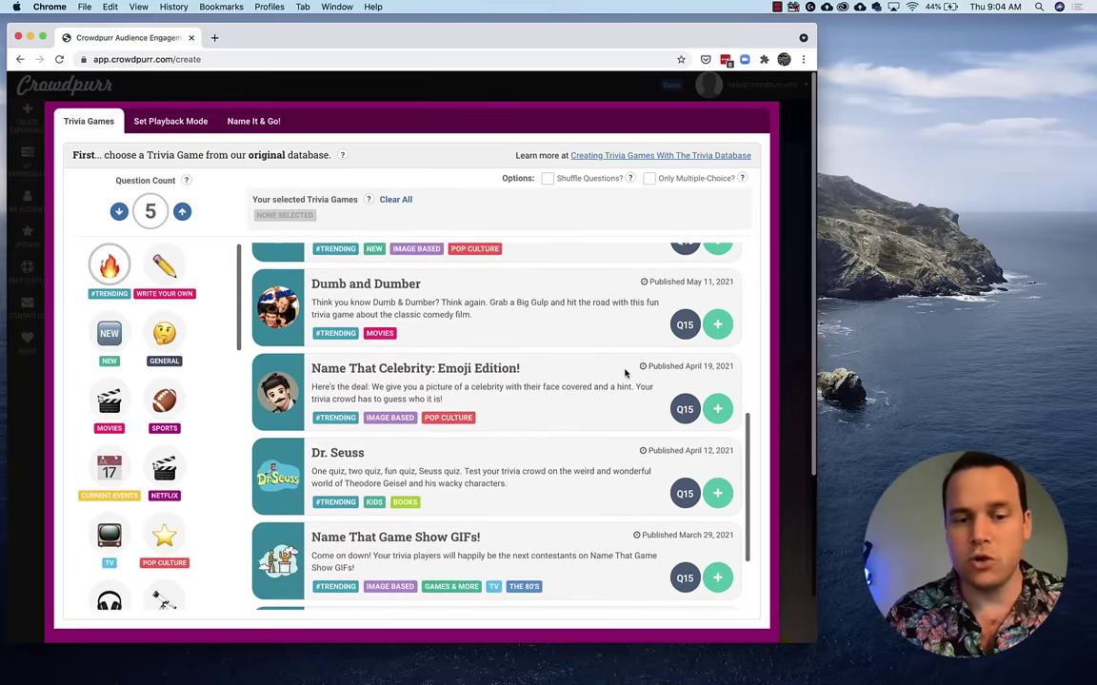
scroll(625, 374, "down", 6)
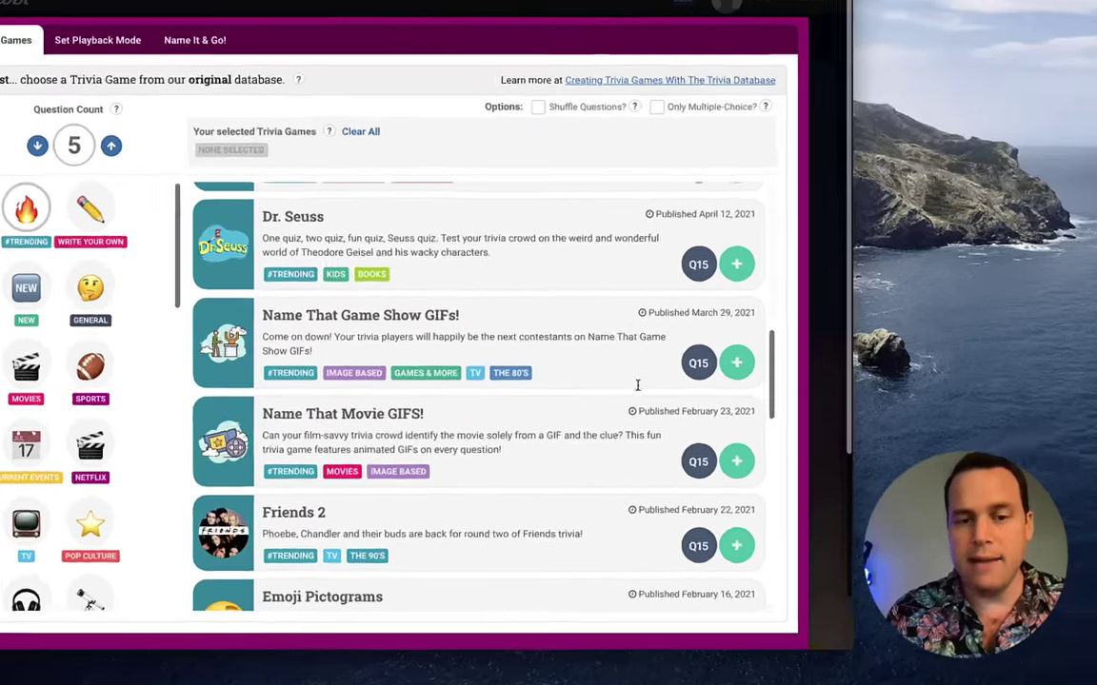
left_click(736, 461)
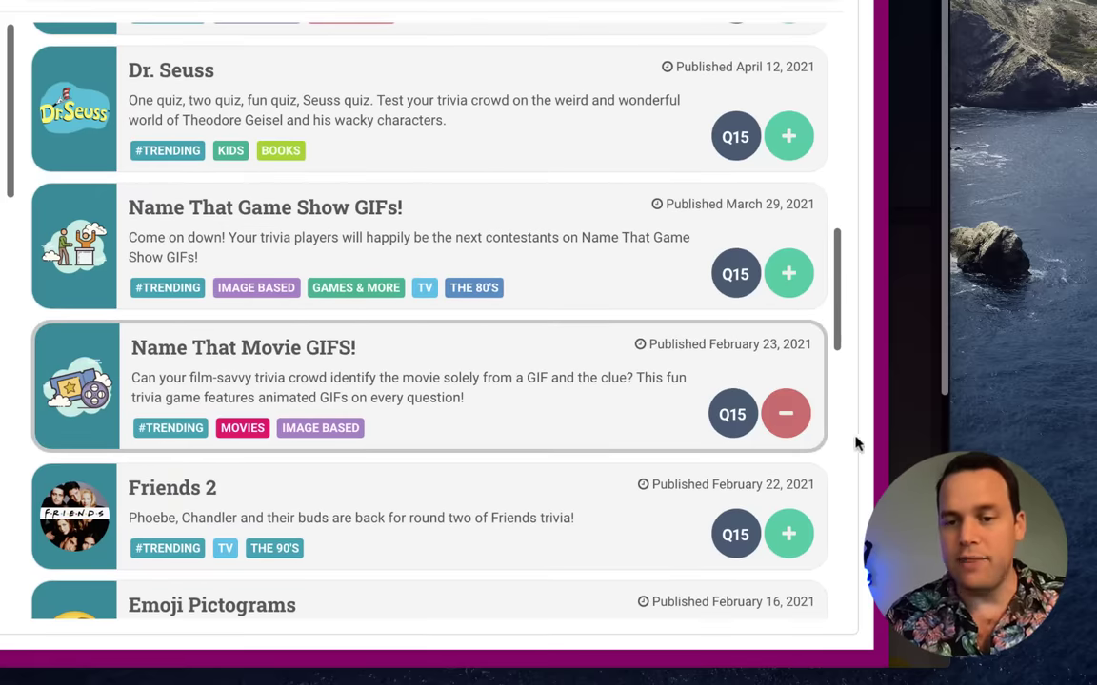
scroll(853, 438, "down", 2)
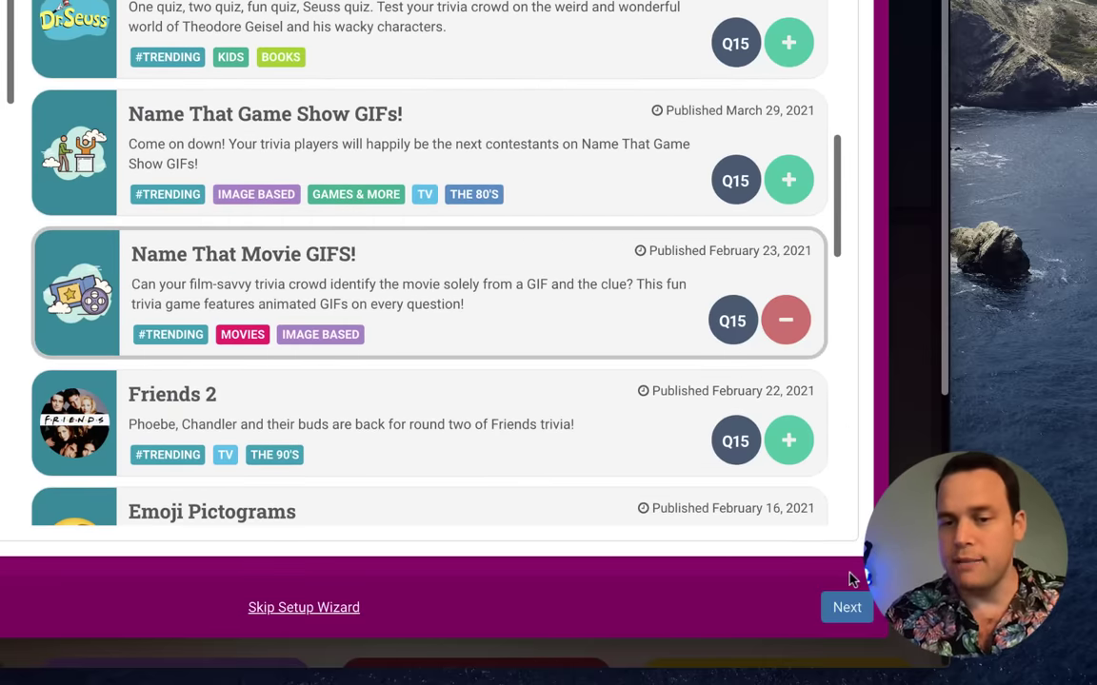
- Create the trivia in Host Controlled Mode, keeping the default name 'Name That Movie GIFS!'
left_click(849, 610)
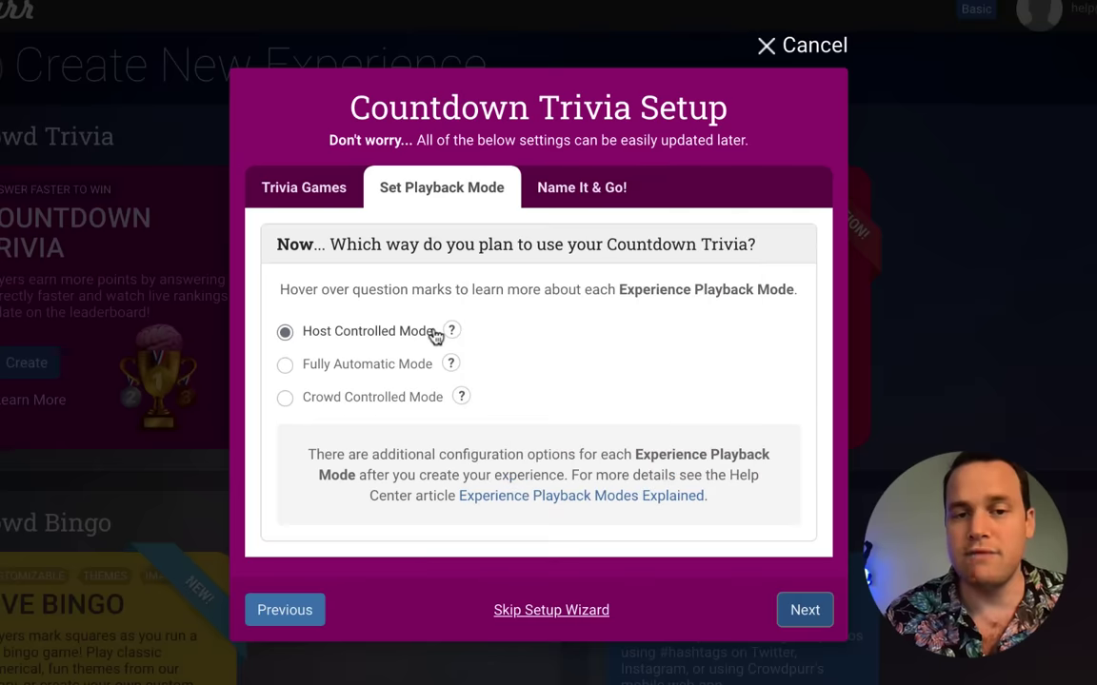
left_click(568, 202)
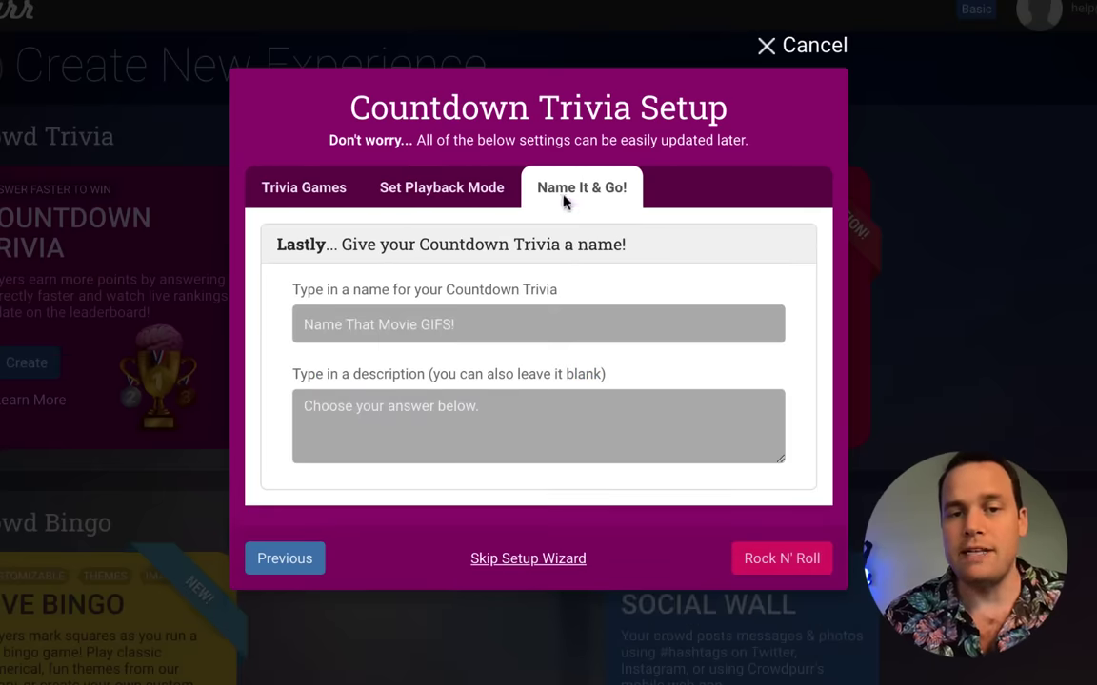
left_click(762, 564)
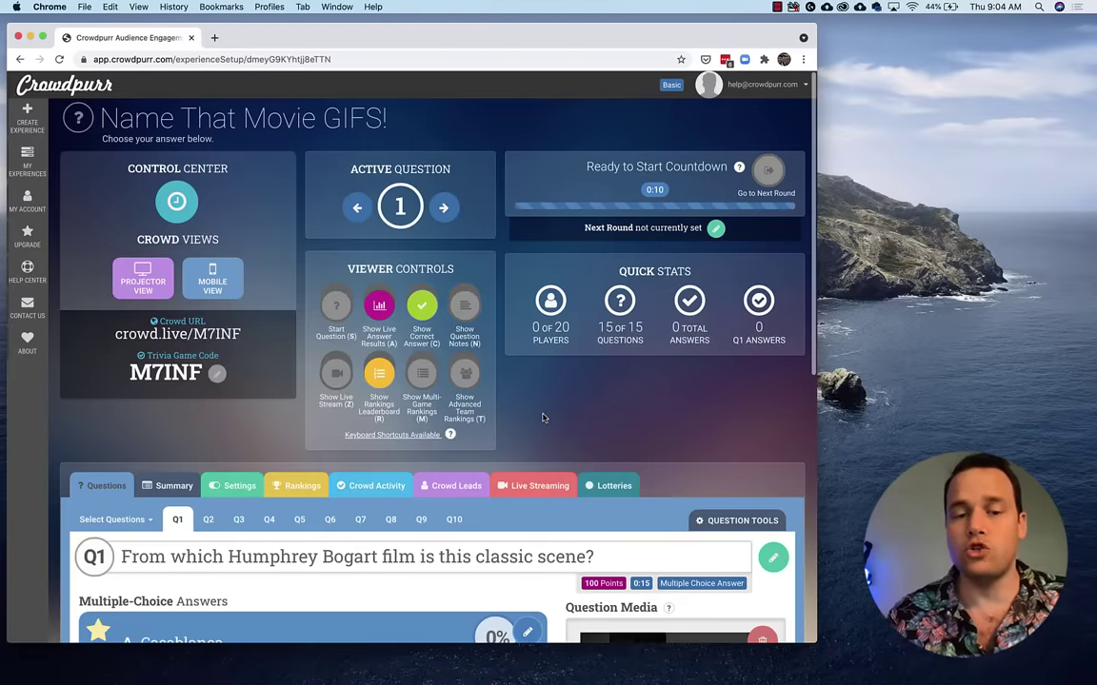
- Review questions Q1–Q3, then return to Q1 and the Control Center
scroll(542, 418, "down", 5)
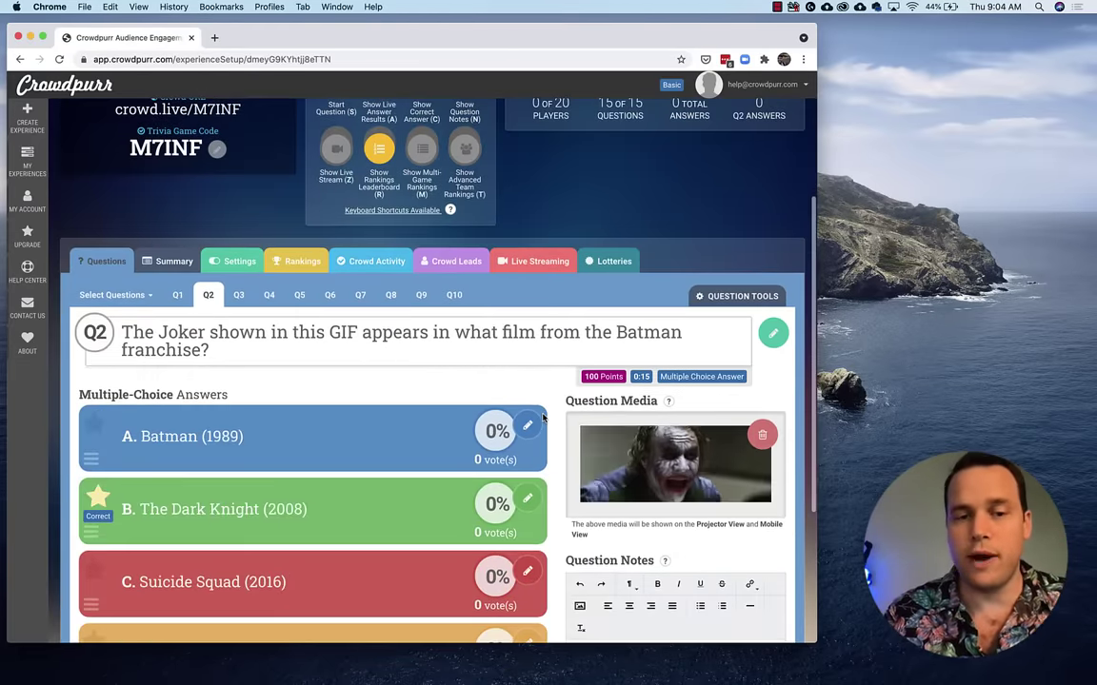
key("Right")
key("Left")
key("Left")
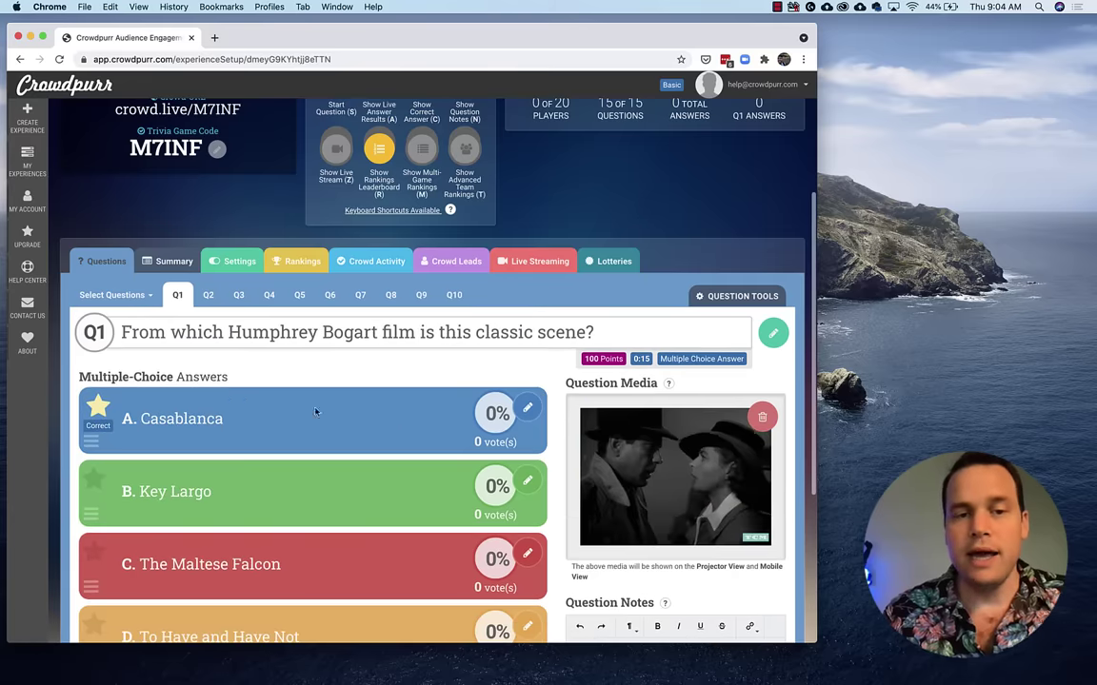
scroll(316, 412, "up", 4)
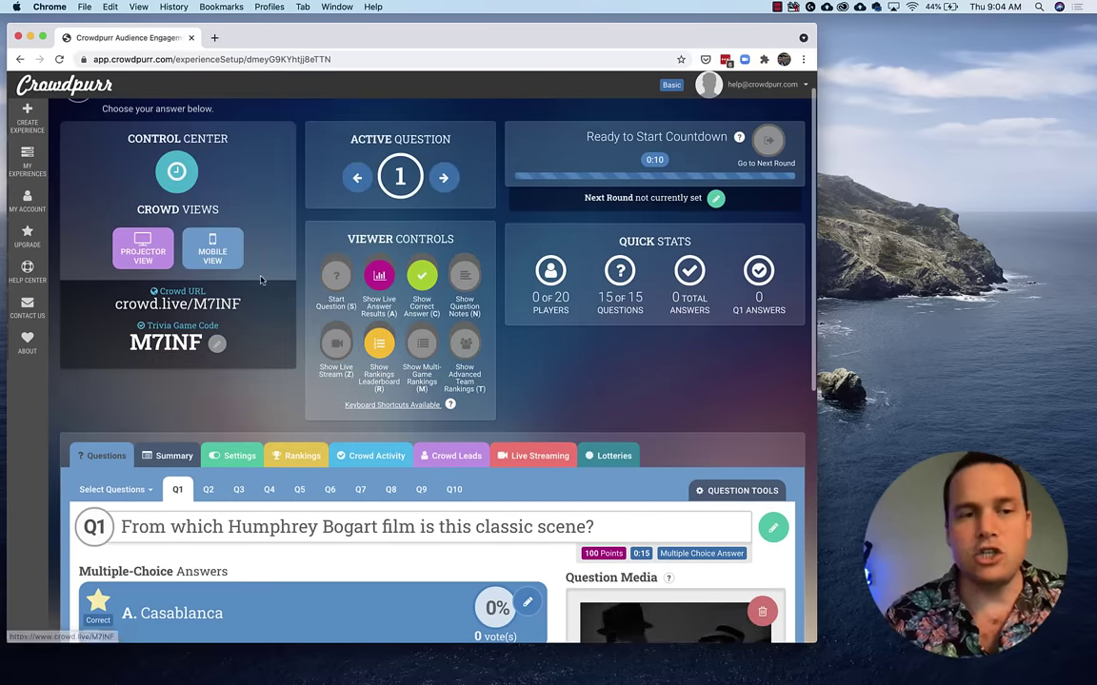
scroll(260, 279, "up", 1)
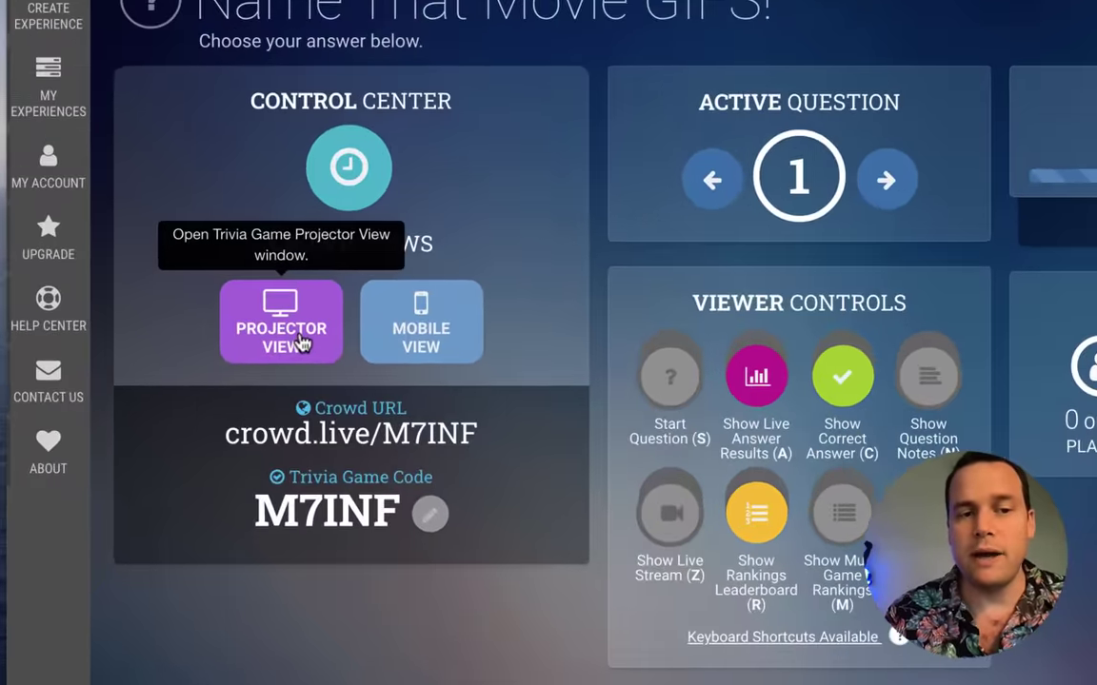
- Open the Projector View showing join code M7INF in a new tab
left_click(152, 287)
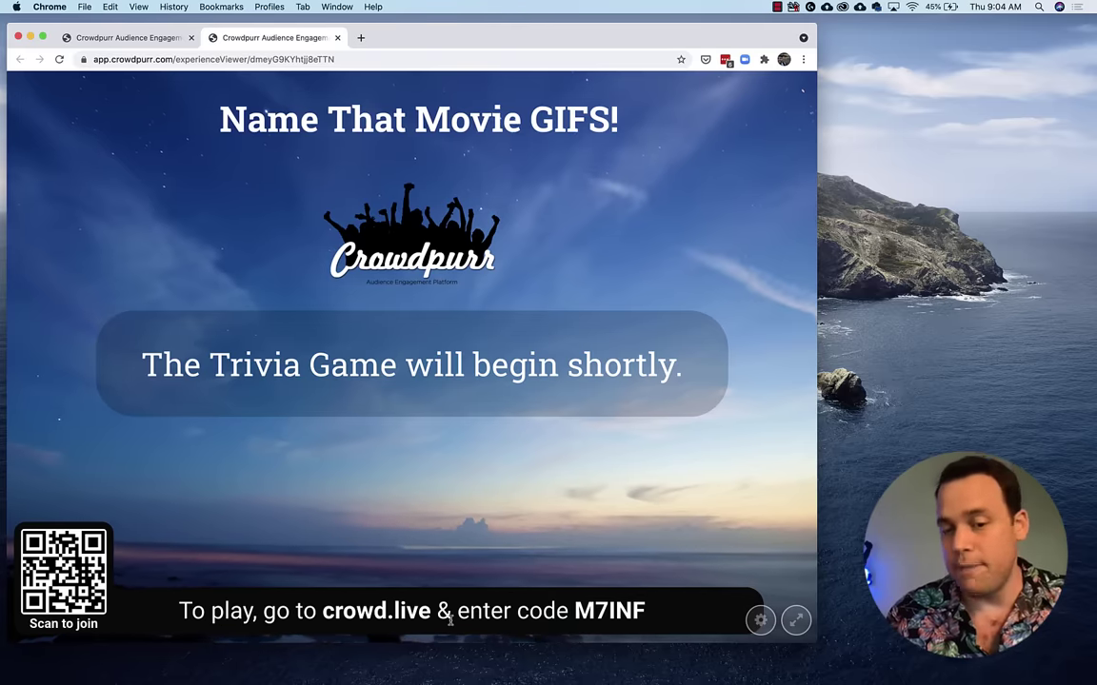
- Join as a test player from a Mobile View window placed beside the dashboard
left_click(141, 40)
left_click(230, 284)
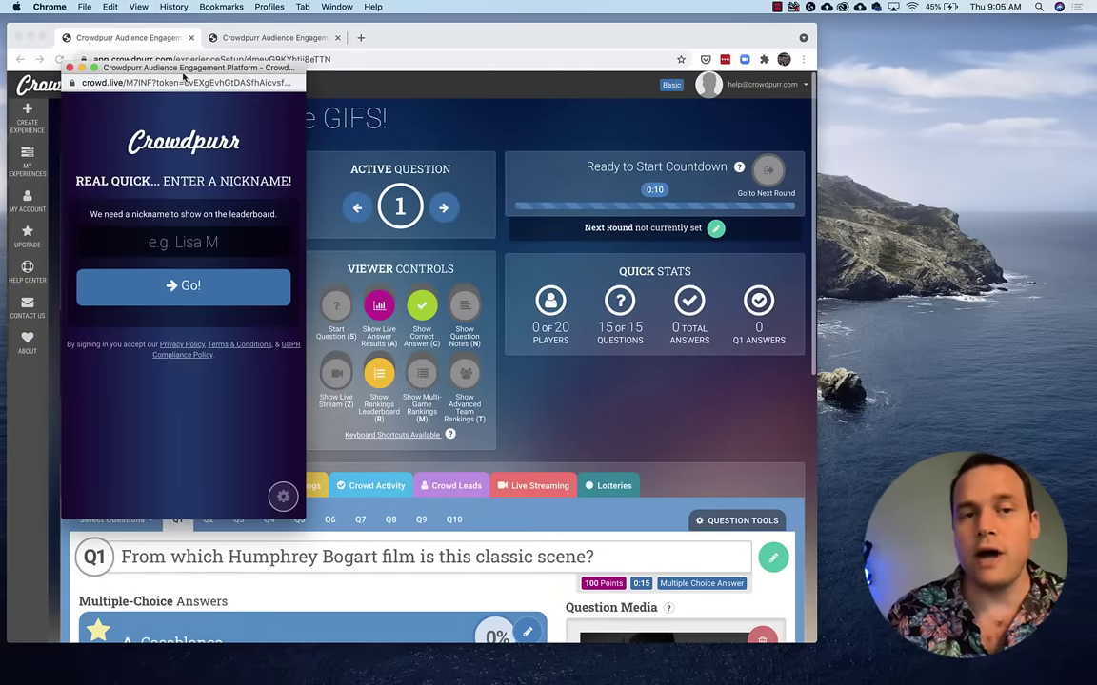
left_click_drag(184, 76, 951, 35)
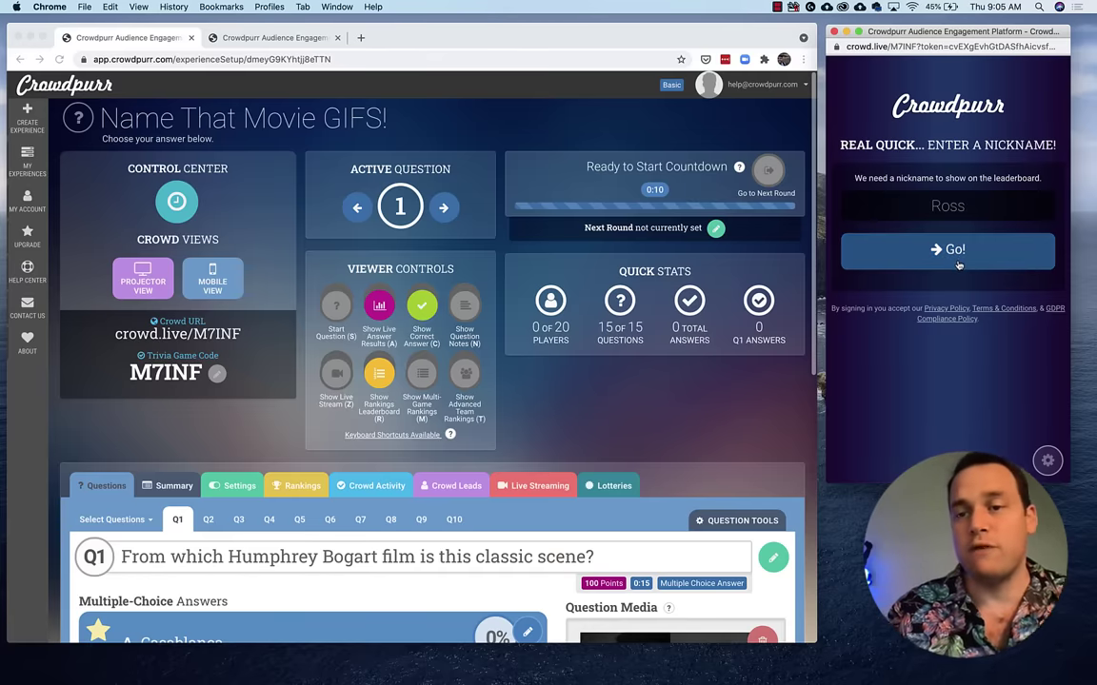
left_click(958, 263)
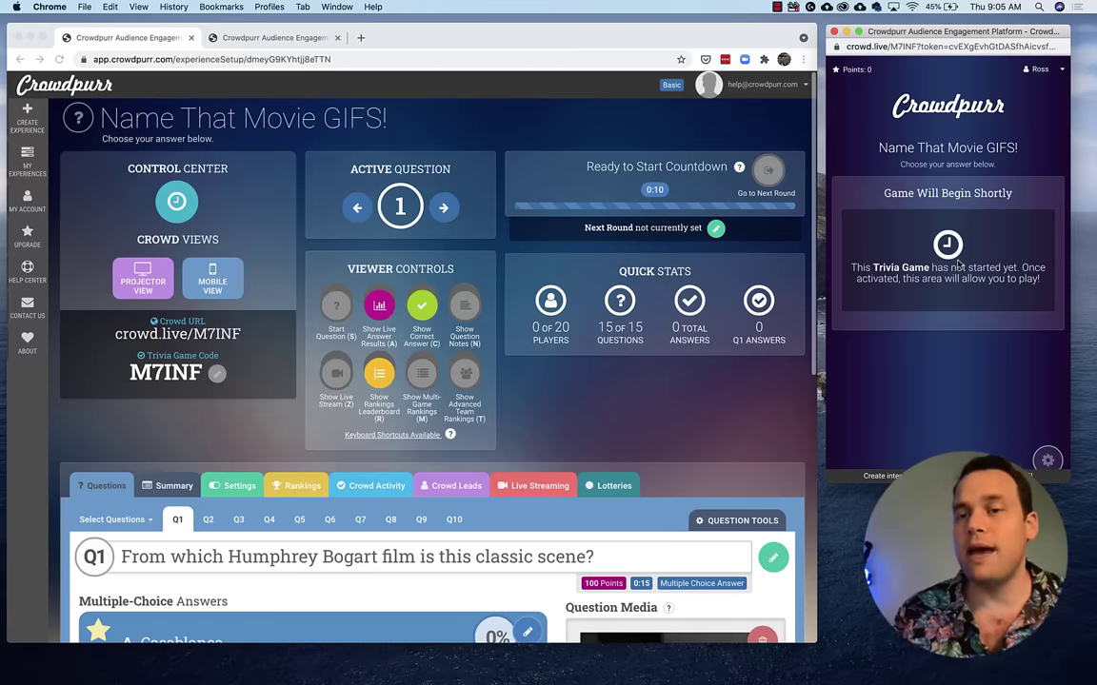
left_click_drag(926, 33, 928, 30)
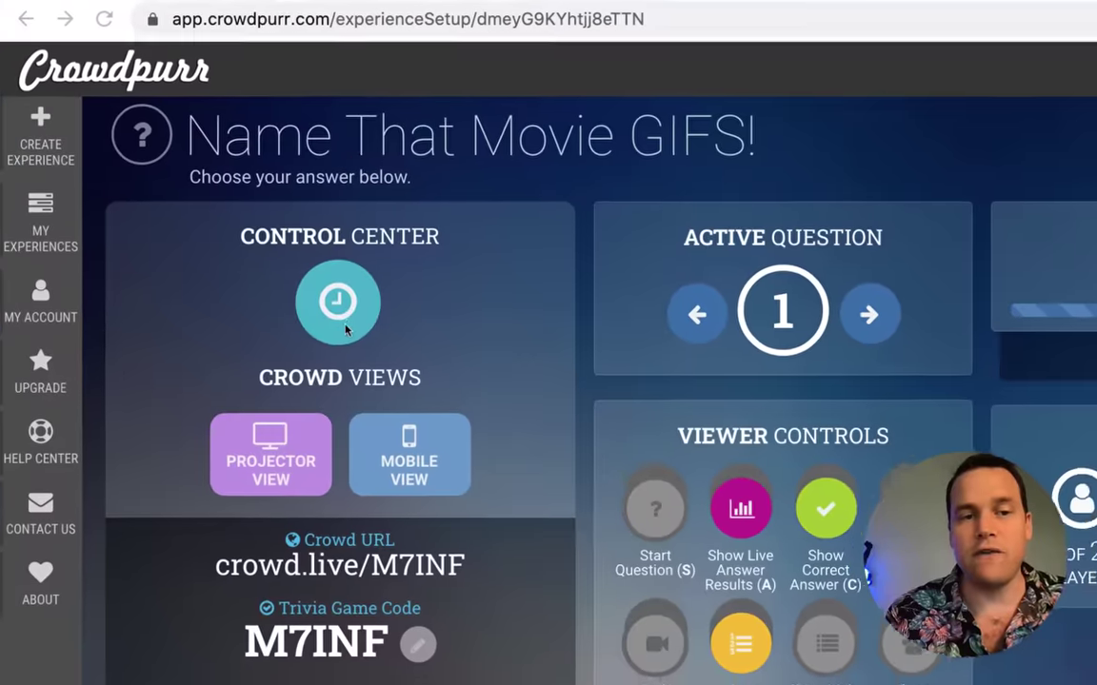
- Start the ten-second countdown and check it on the projector tab
left_click(399, 324)
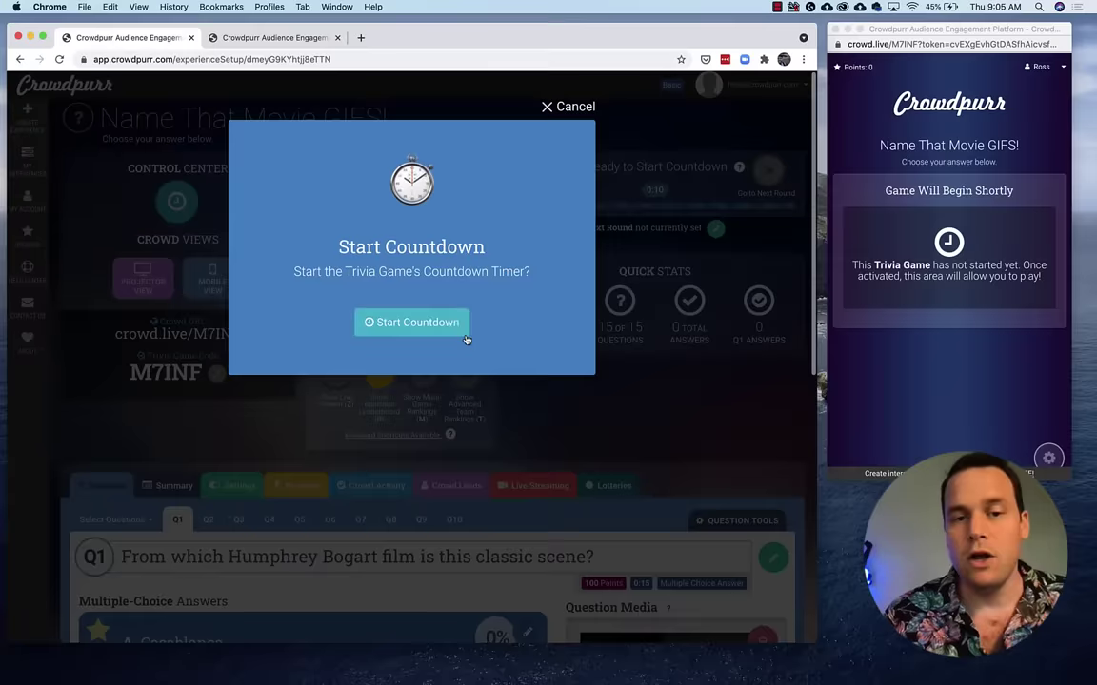
left_click(464, 337)
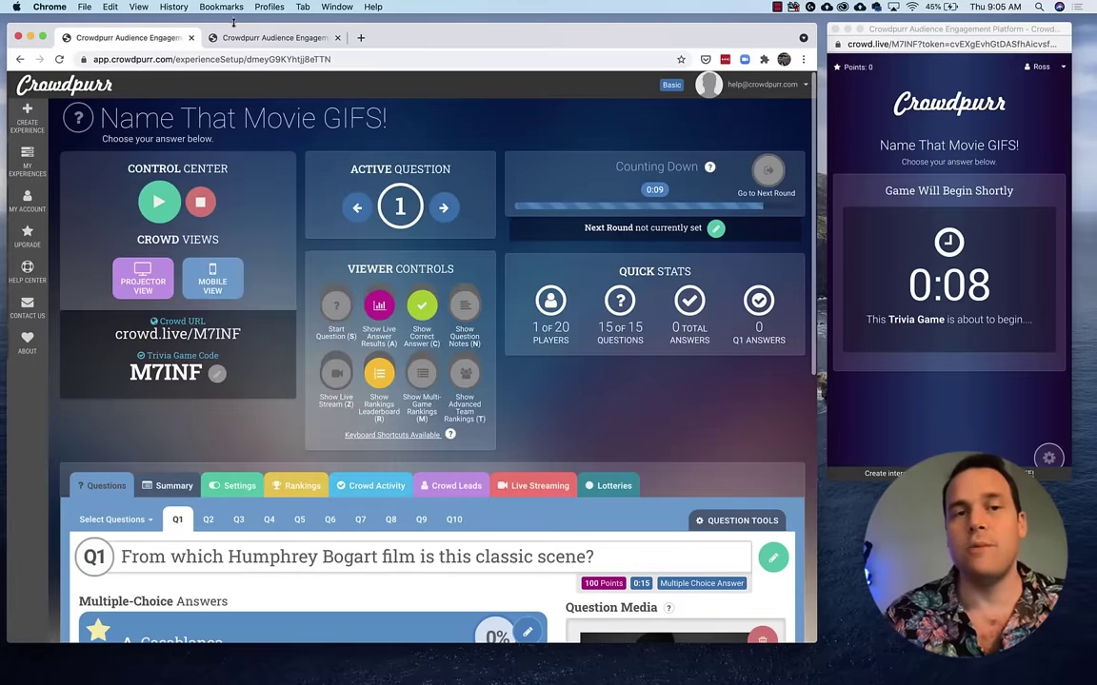
left_click(236, 38)
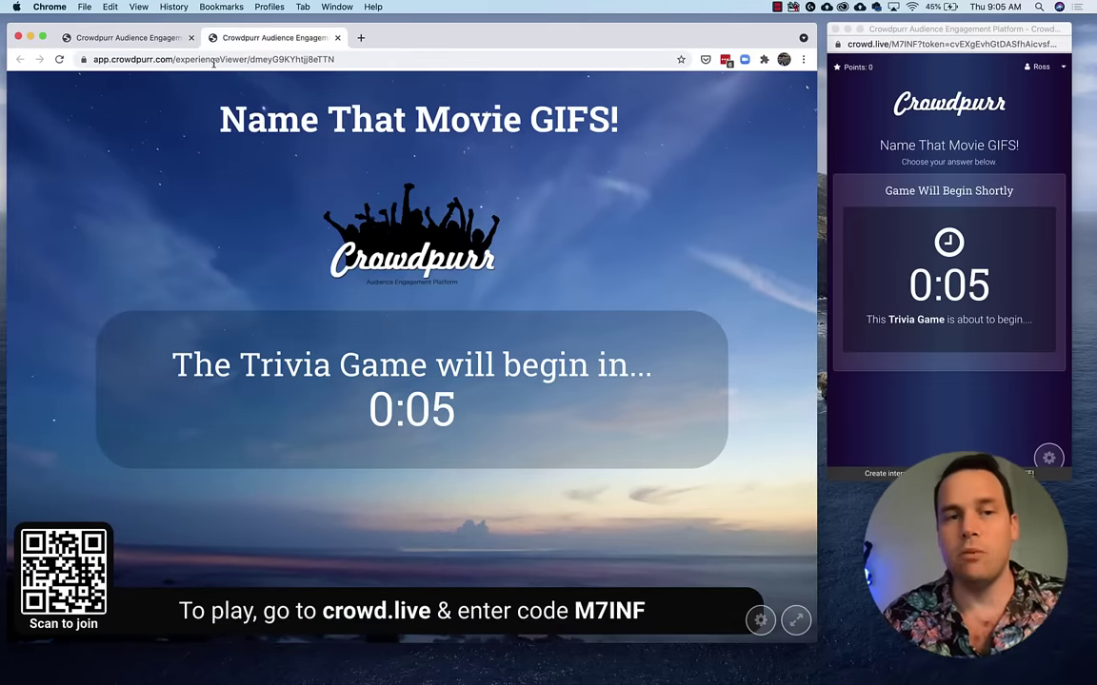
left_click(139, 38)
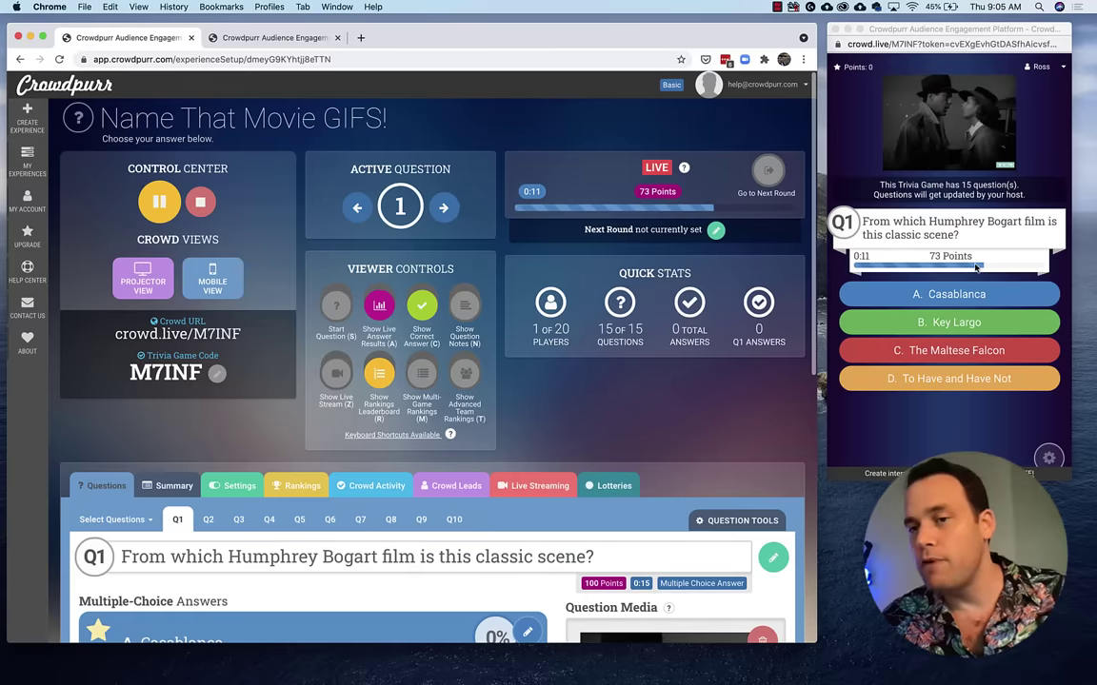
- Answer Q1 with Casablanca as the test player and return to the host dashboard
left_click(982, 294)
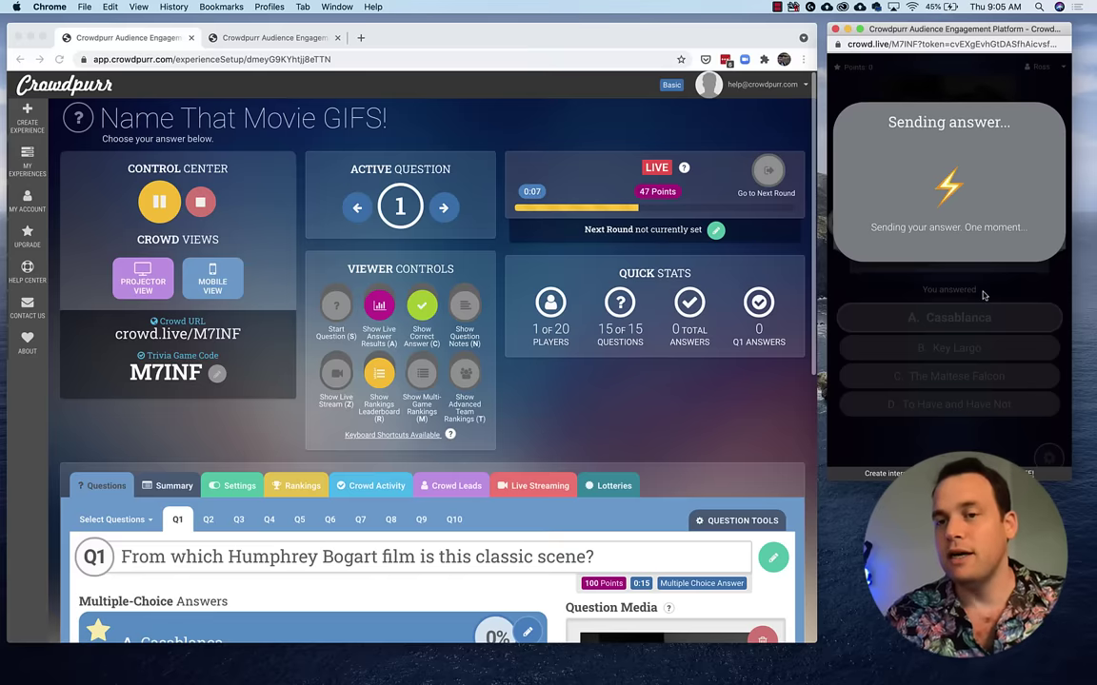
left_click(590, 416)
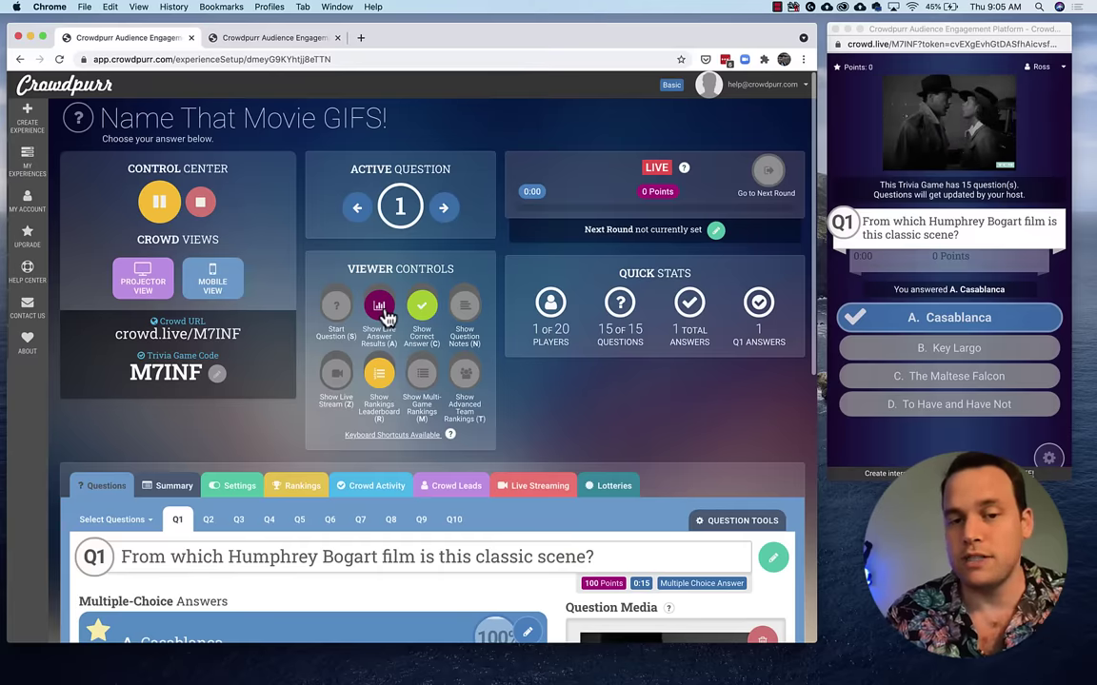
- Reveal Q1's answer percentages, correct answer Casablanca and rankings, then check the projector
left_click(381, 309)
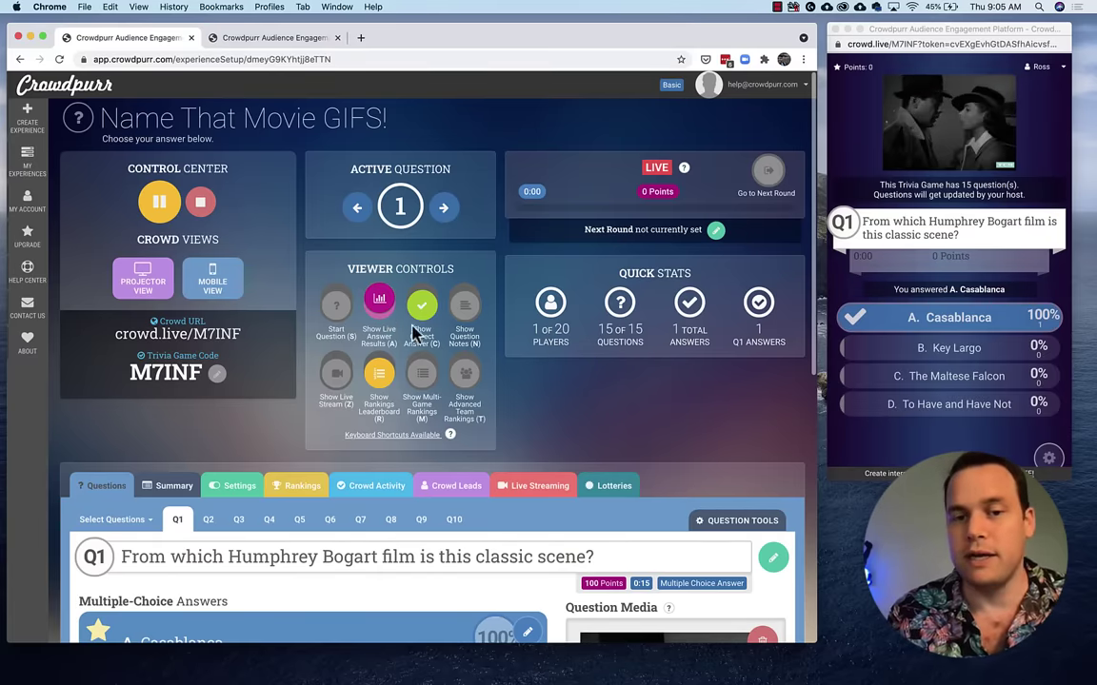
left_click(421, 319)
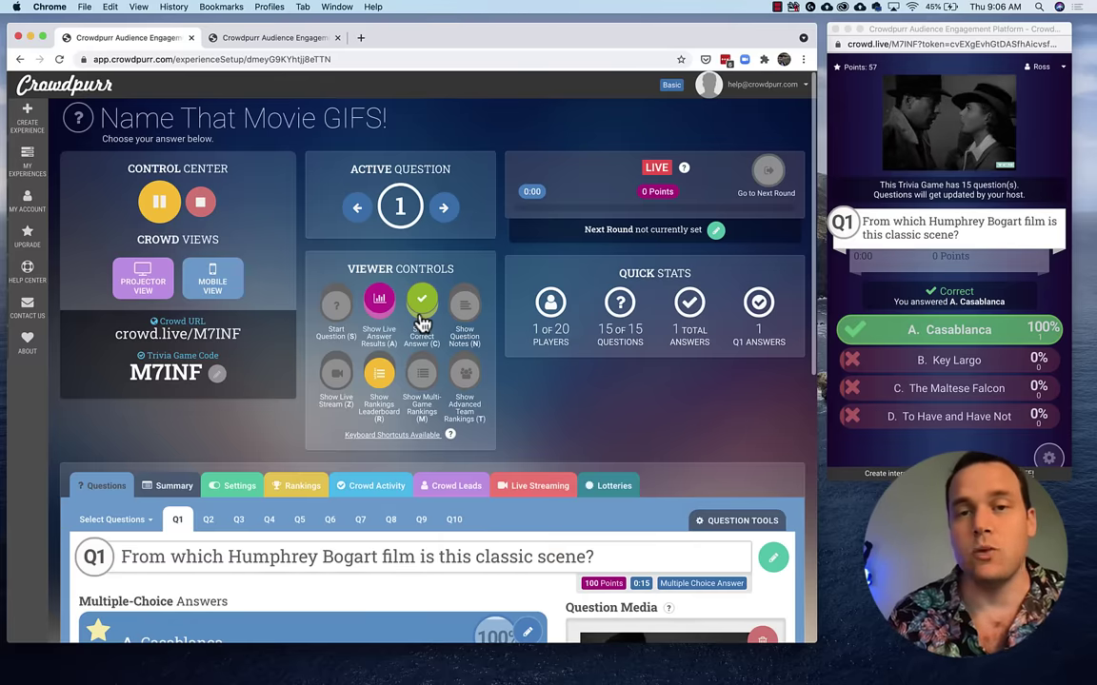
left_click(379, 377)
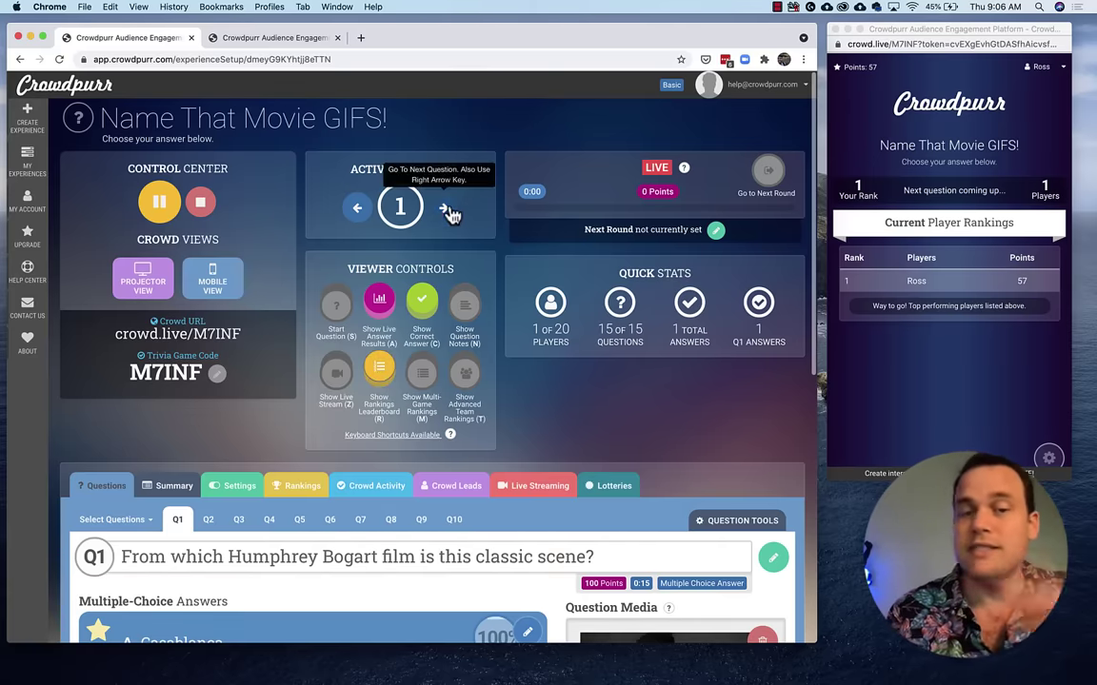
left_click(426, 307)
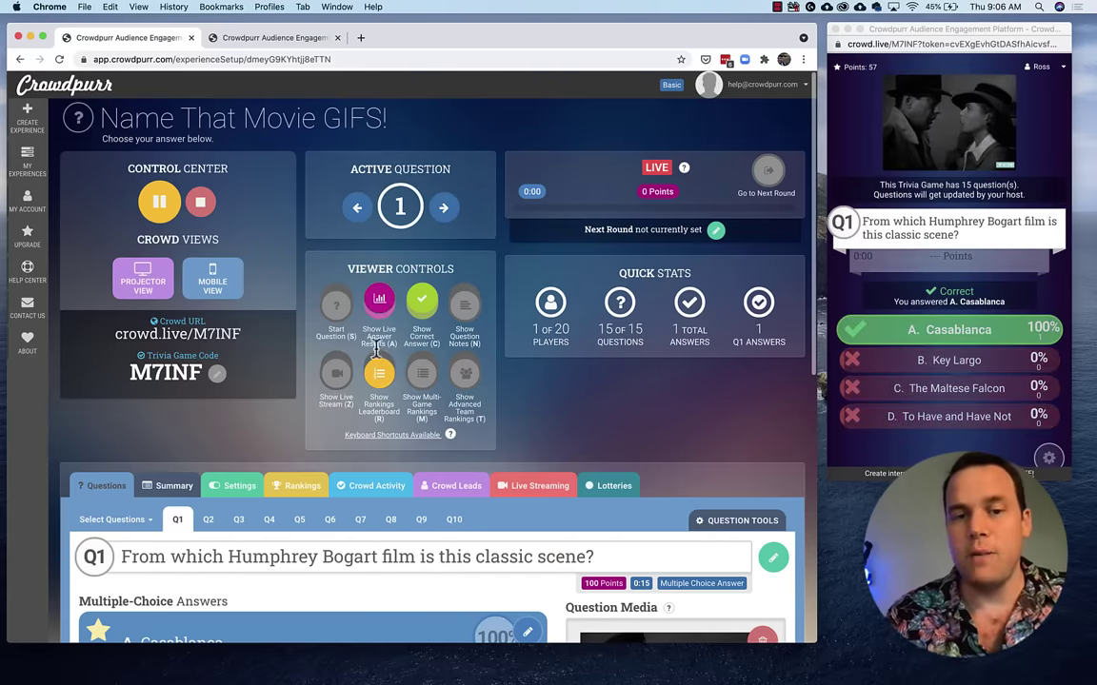
left_click(281, 38)
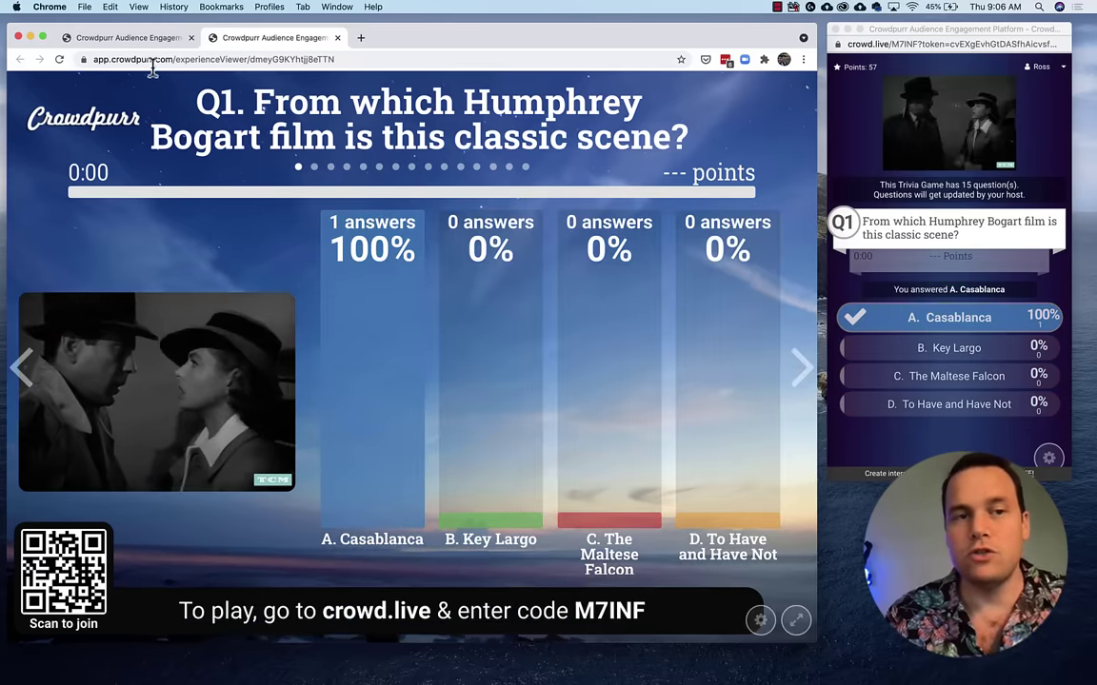
left_click(126, 37)
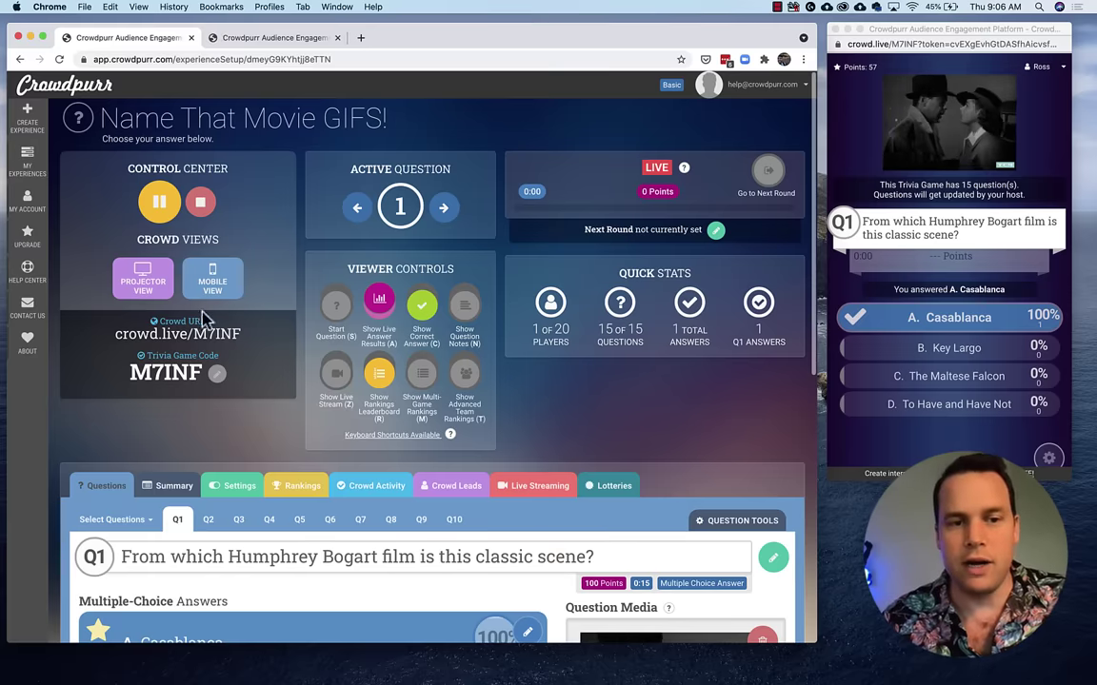
- Copy the crowd.live/M7INF link and join from Firefox with nickname 'Firefox'
left_click(210, 338)
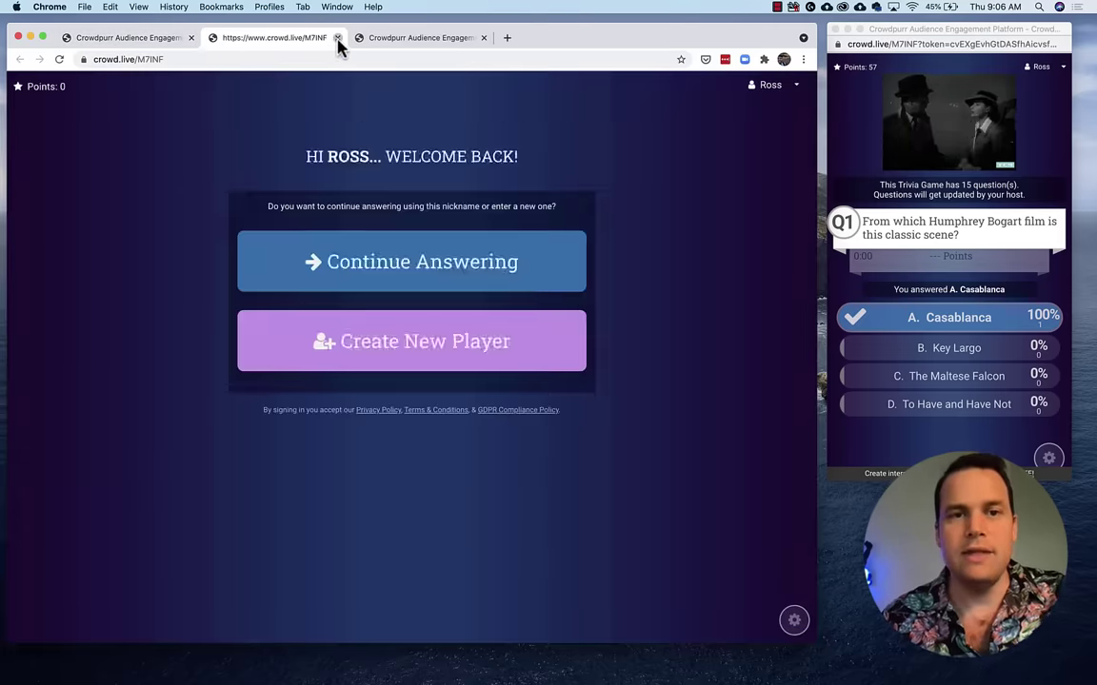
left_click(337, 38)
left_click_drag(241, 333, 116, 331)
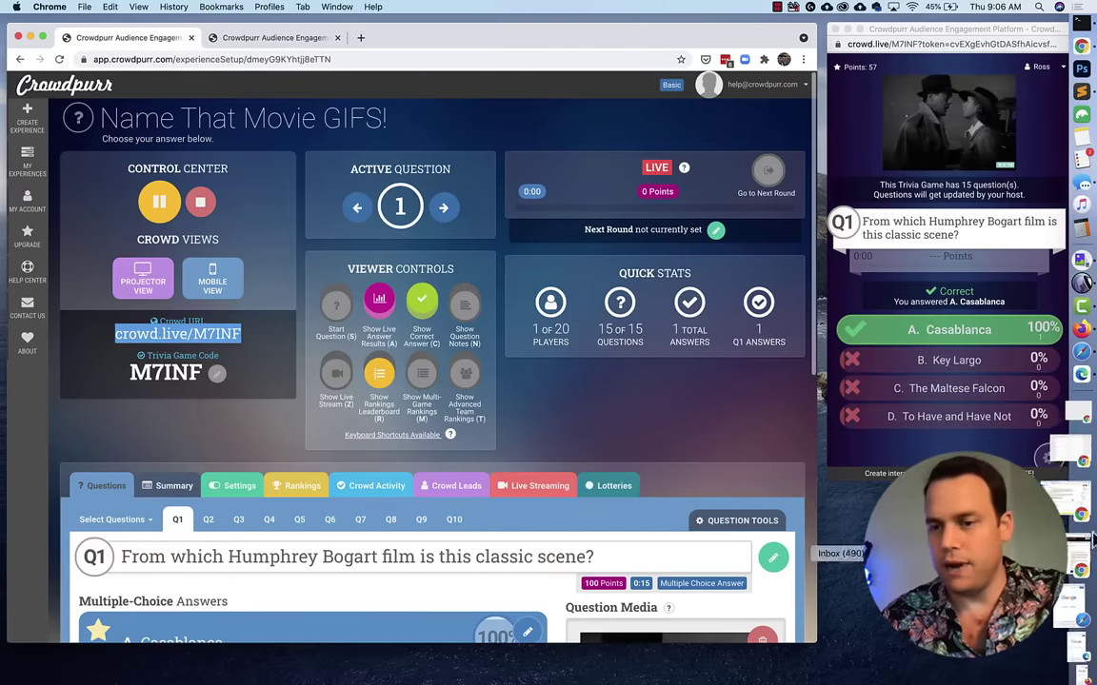
mouse_move(1076, 598)
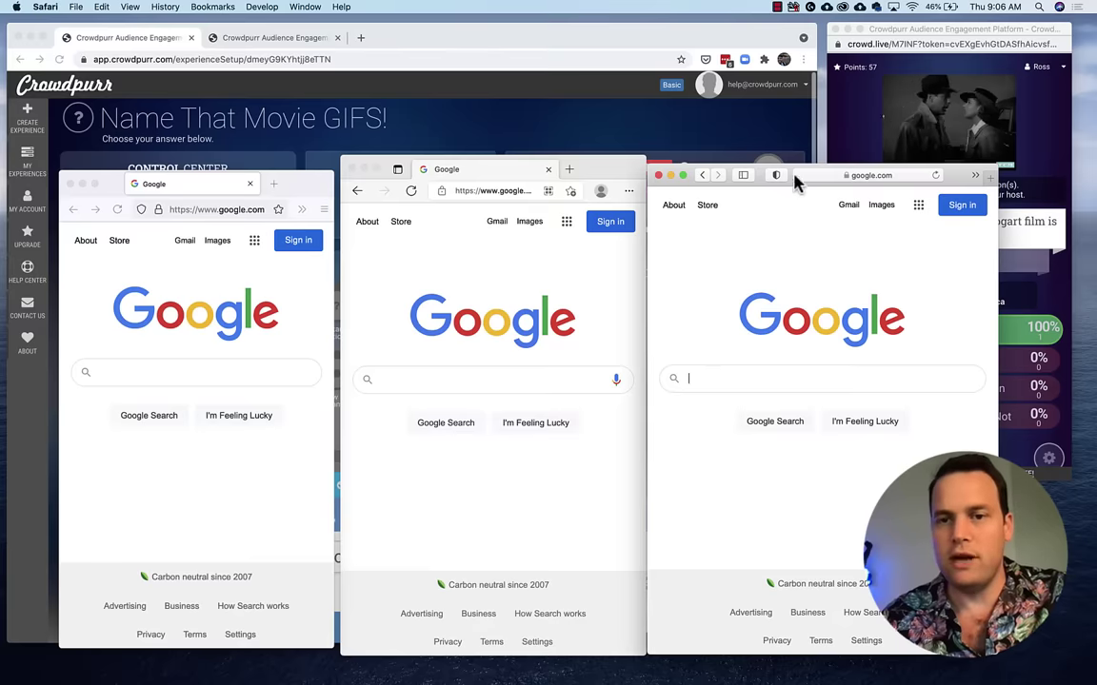
left_click(796, 179)
left_click(821, 179)
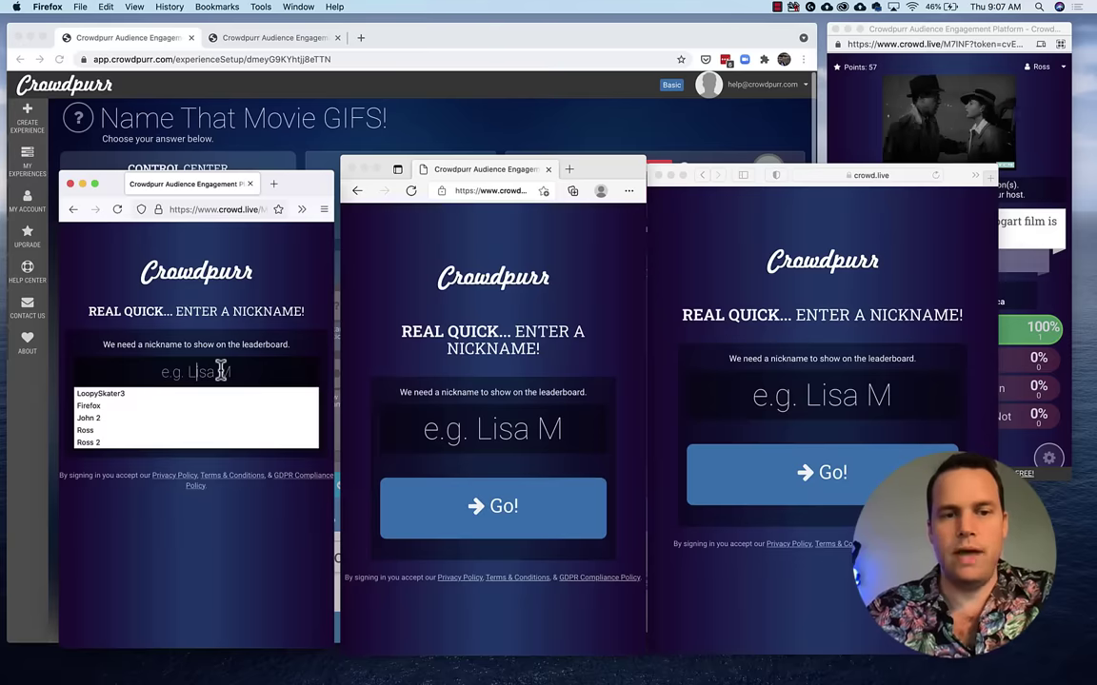
type("F")
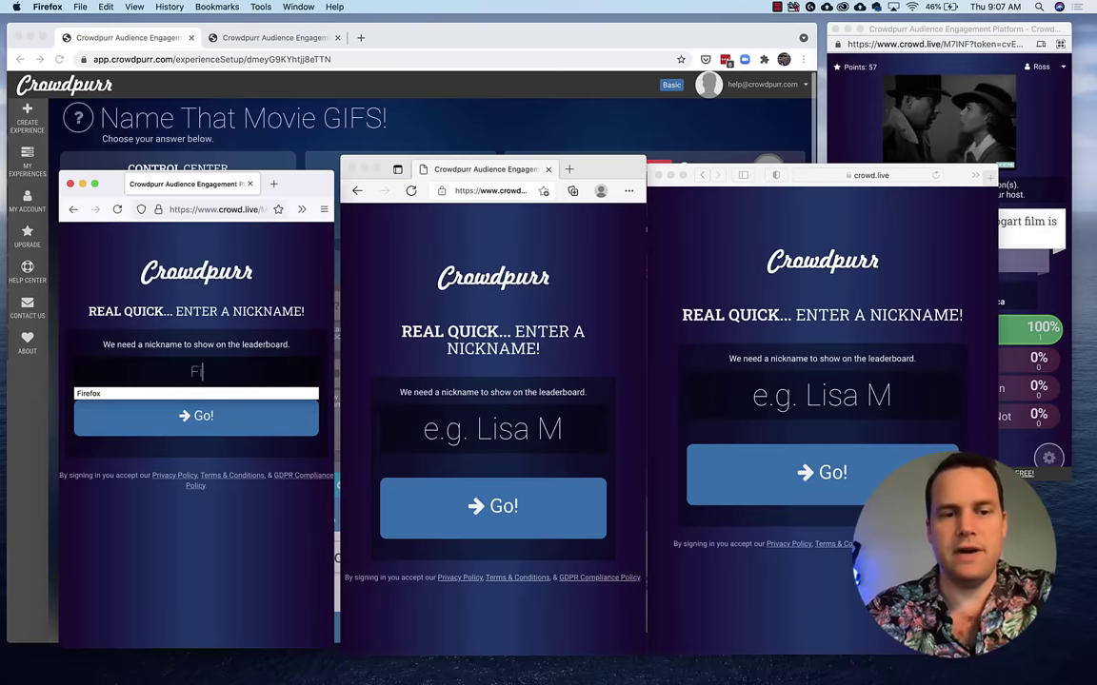
type("irefox")
key("Return")
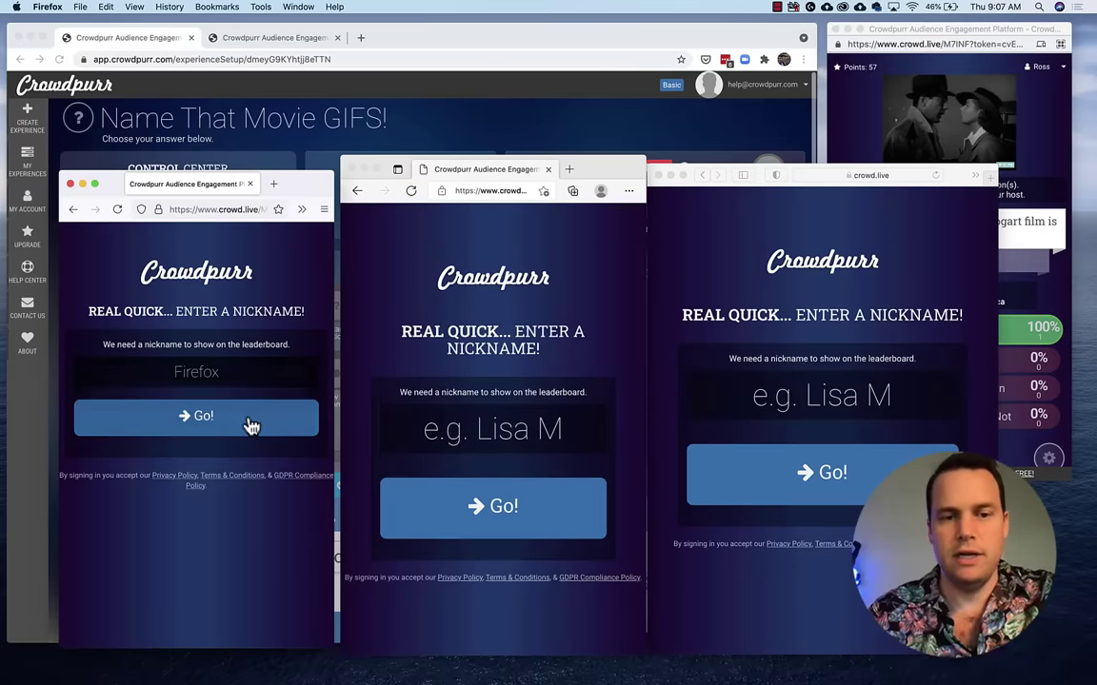
- Join from Edge and Safari with nicknames 'Edge' and 'Safari'
left_click(490, 434)
type("E")
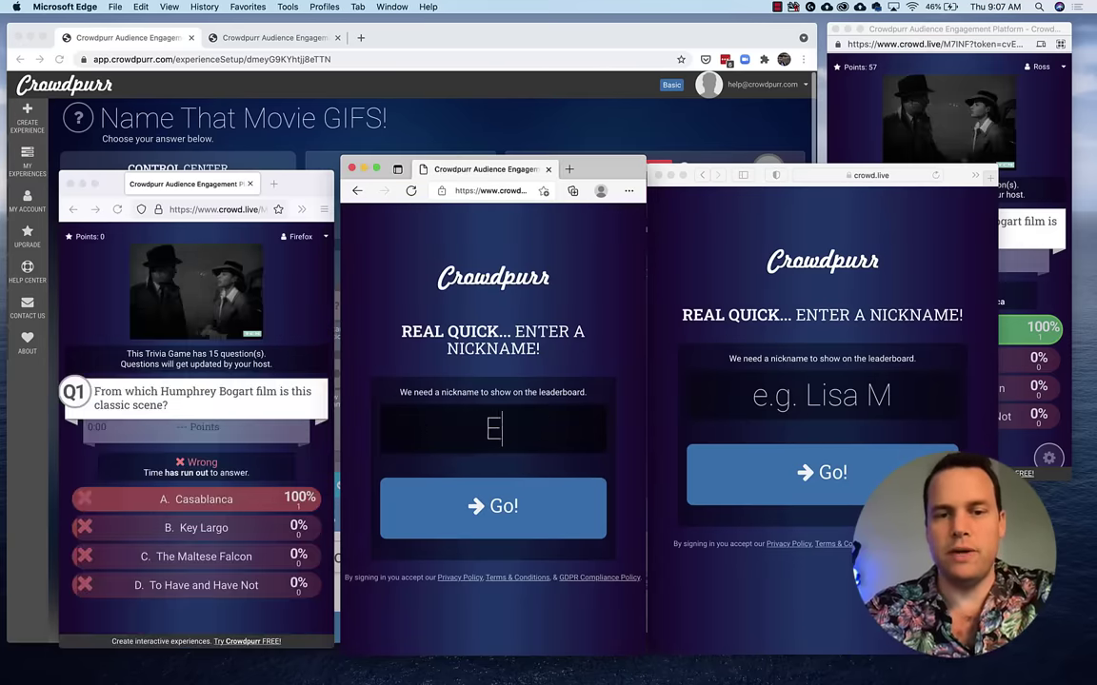
type("dge")
left_click(534, 507)
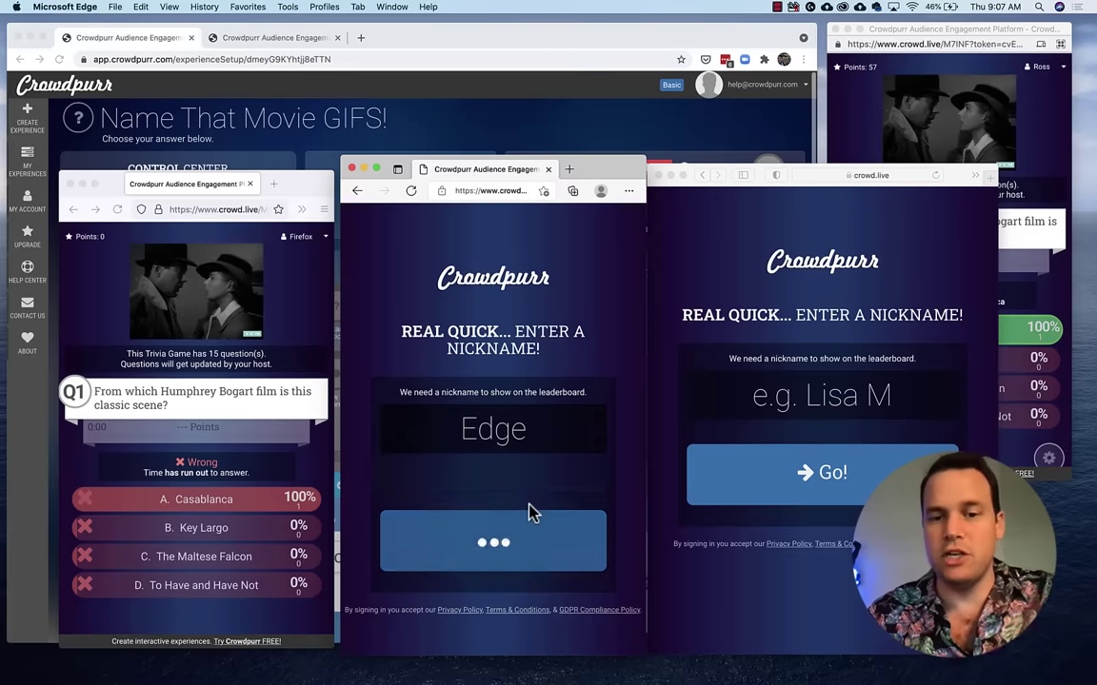
left_click(868, 405)
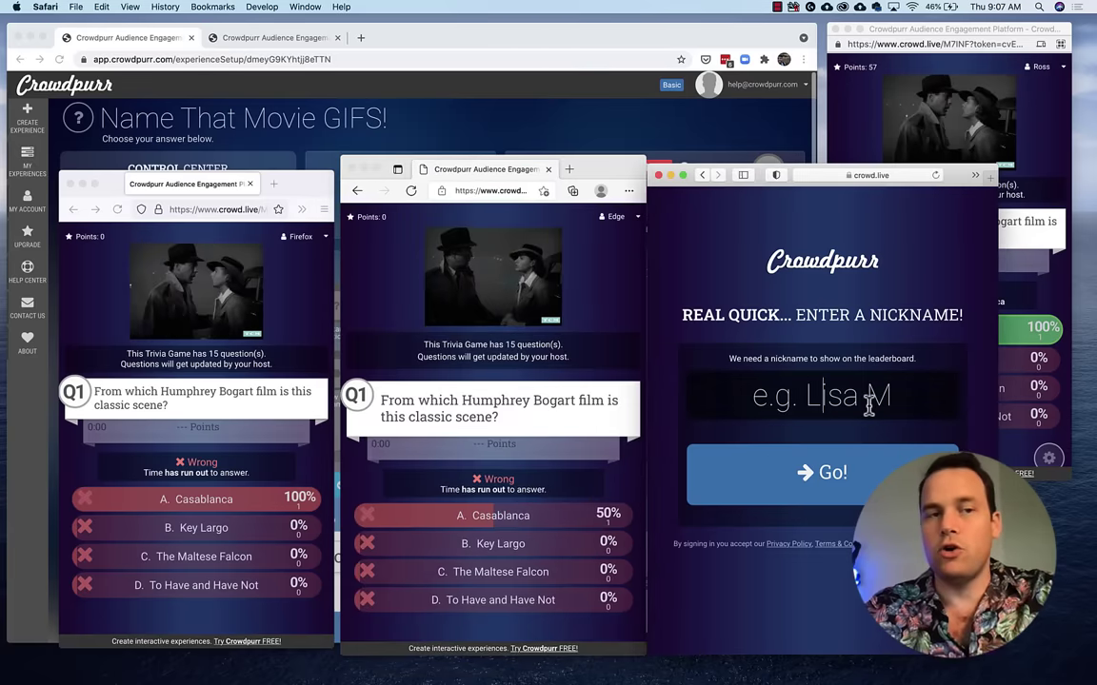
type("Safari")
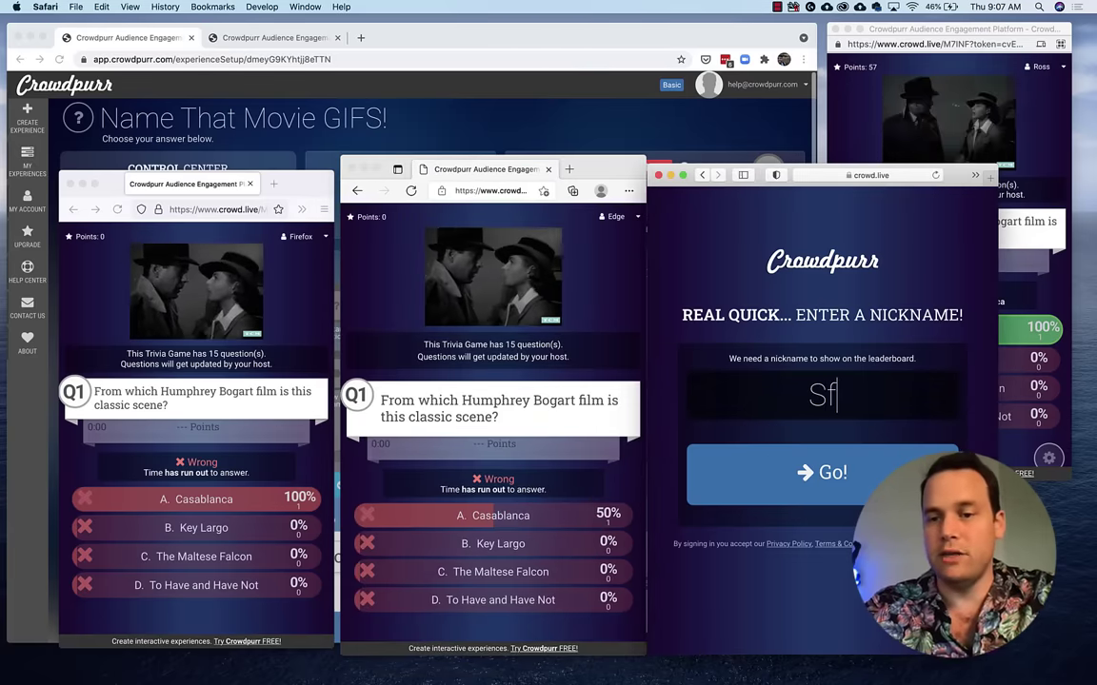
left_click(854, 470)
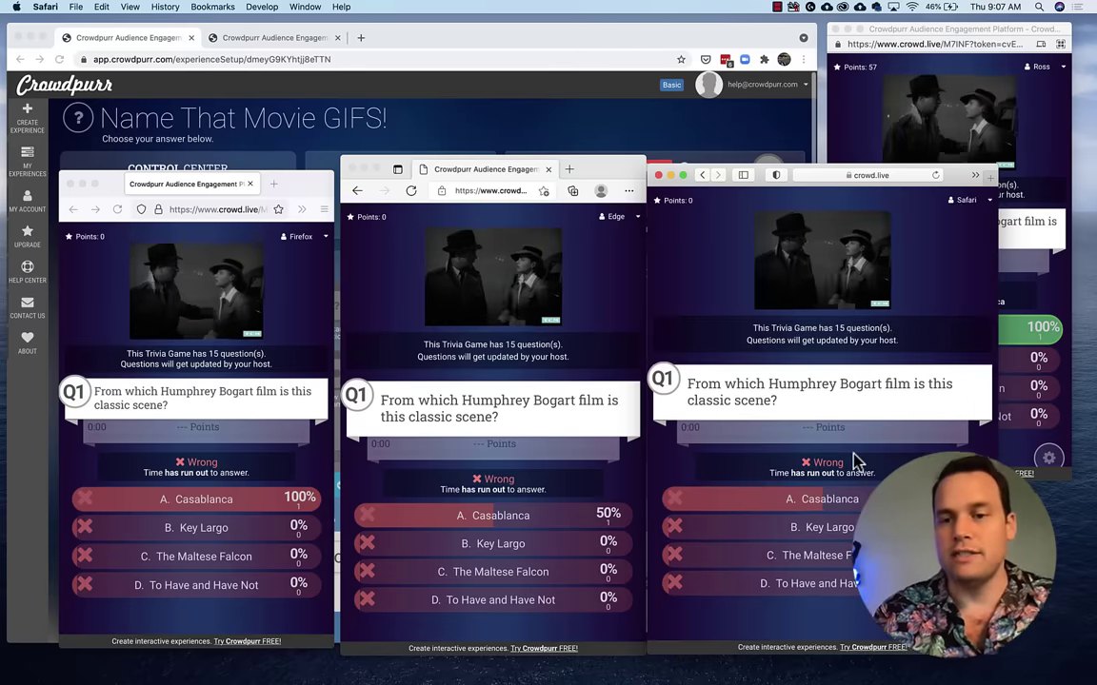
- Advance the game to question 2 and answer The Dark Knight (2008) as one player
left_click(624, 140)
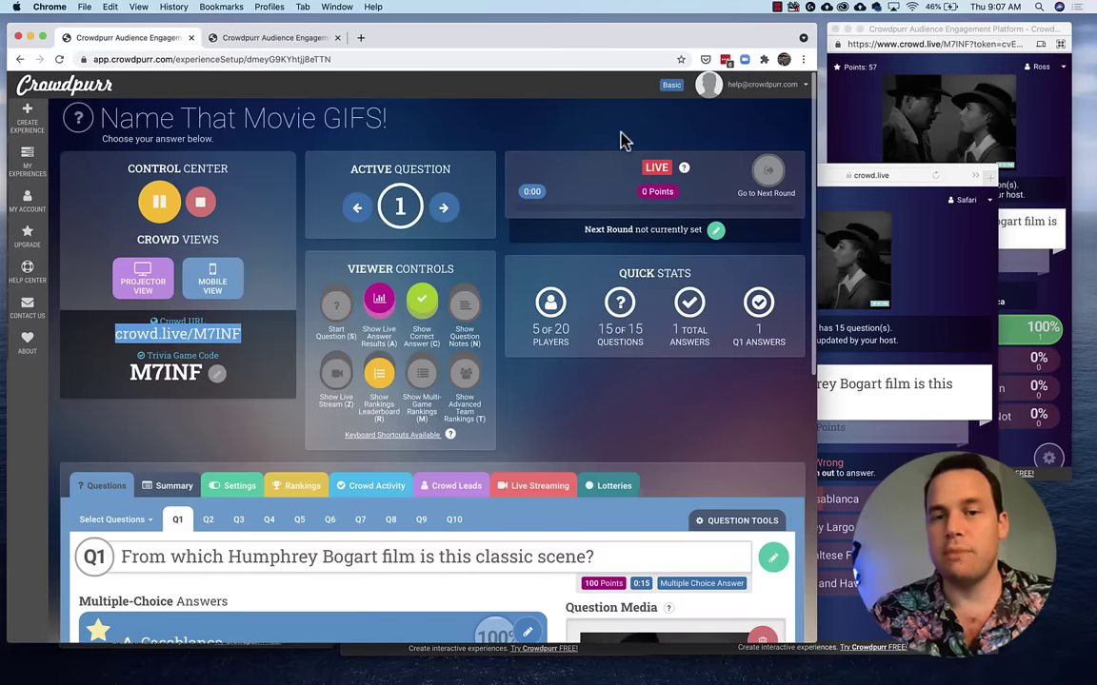
left_click(443, 208)
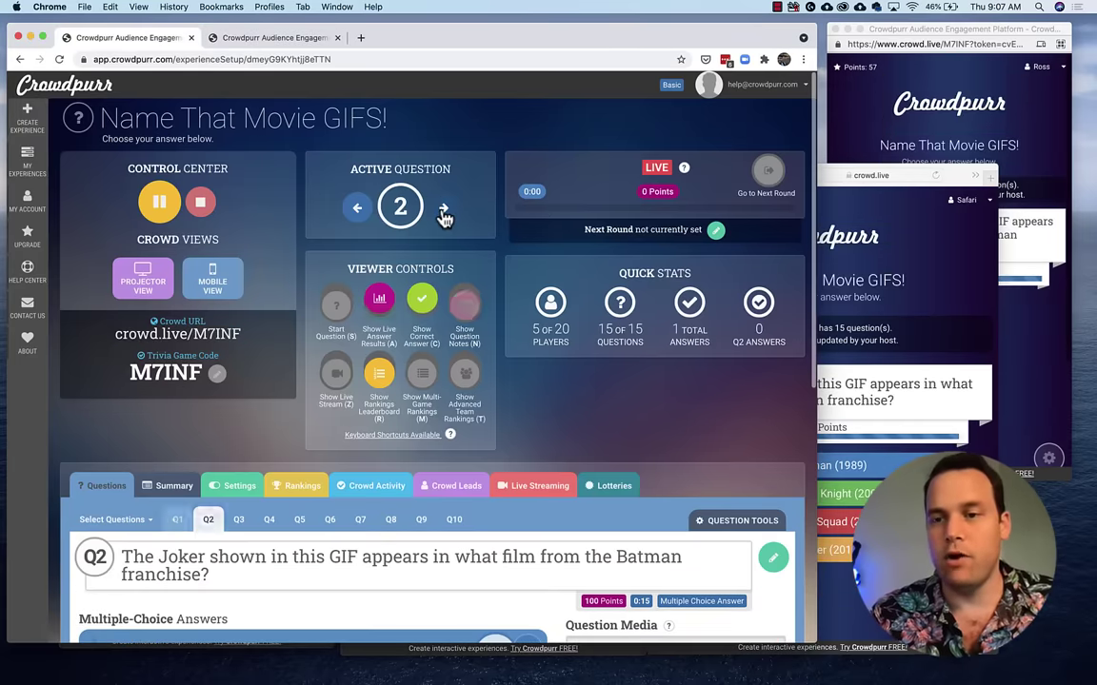
left_click(959, 151)
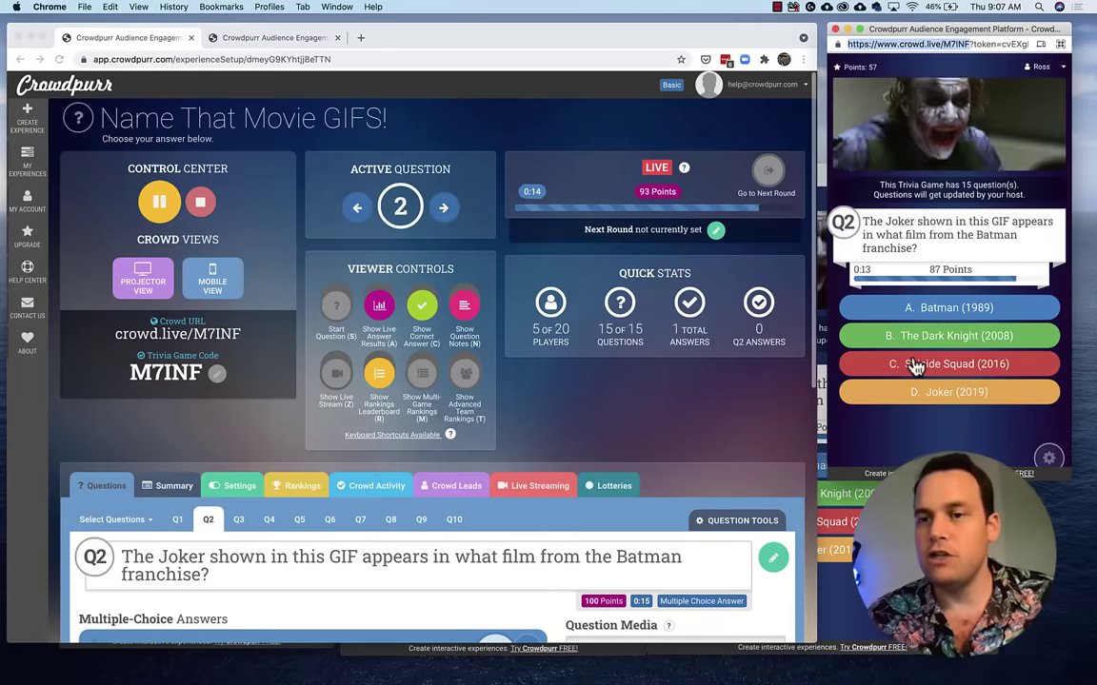
left_click(818, 447)
left_click(1038, 257)
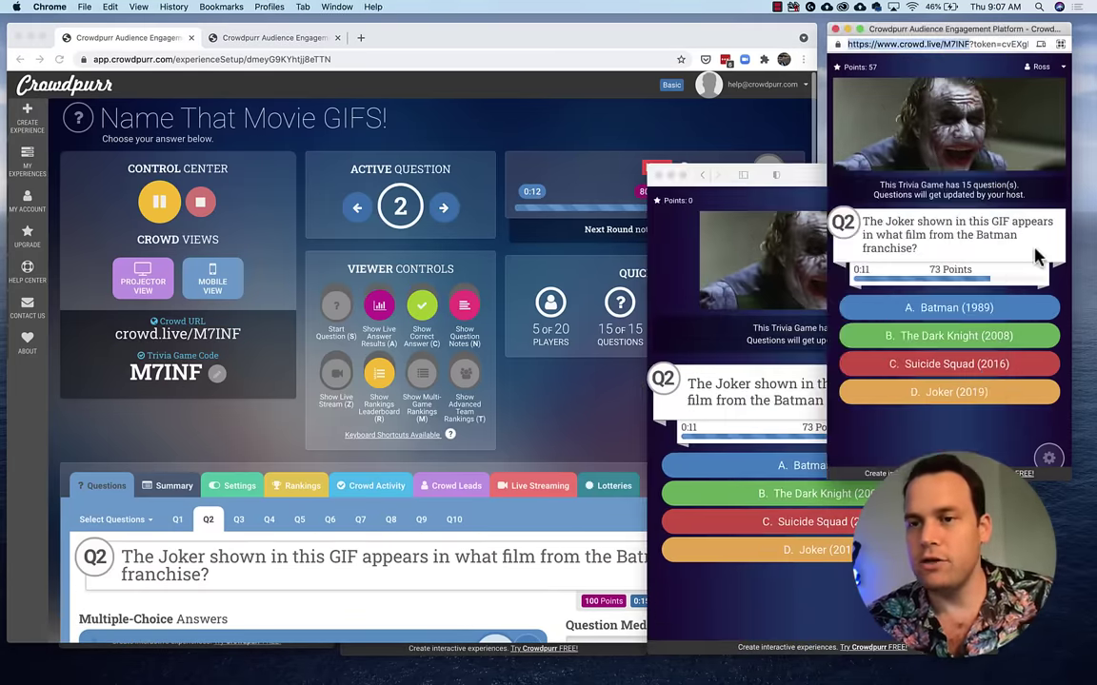
left_click(968, 335)
- Answer Q2 in the Safari (Suicide Squad), Edge and Firefox (Batman (1989)) windows
left_click(807, 548)
left_click(828, 523)
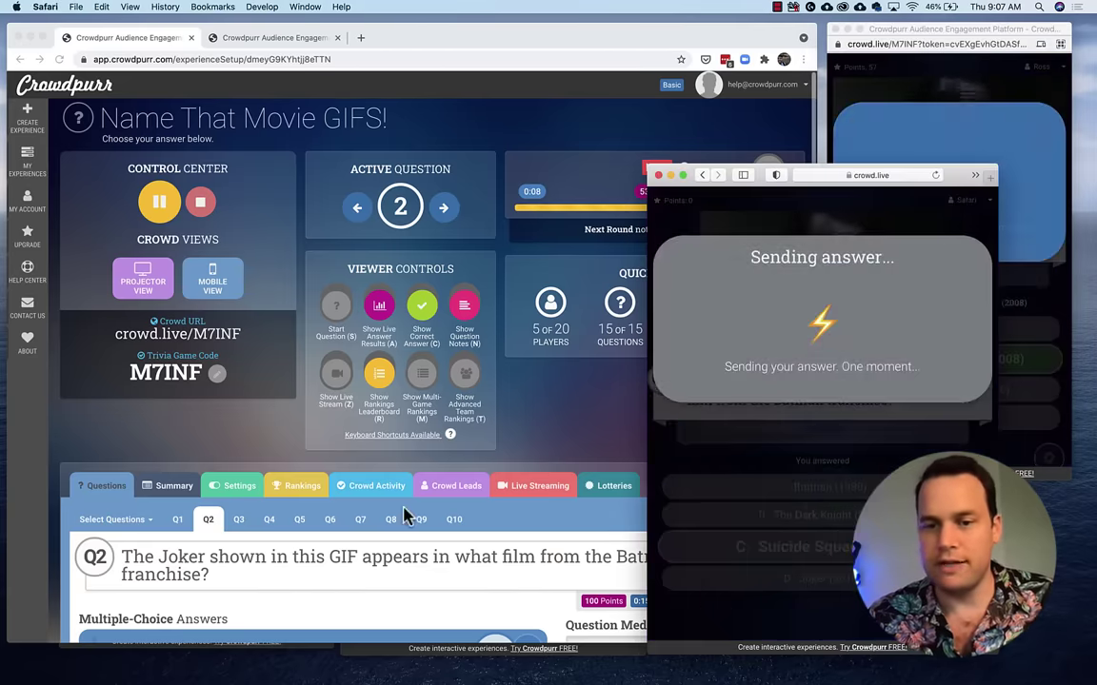
key("ctrl+Up")
left_click(710, 558)
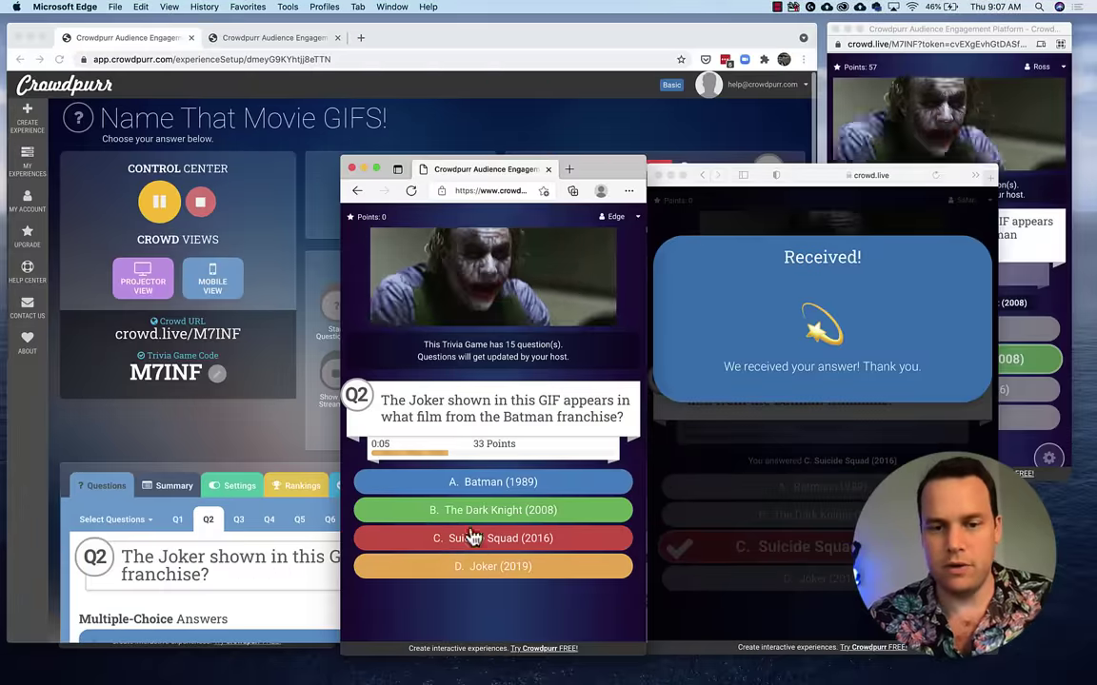
left_click(466, 538)
key("ctrl+Up")
left_click(105, 462)
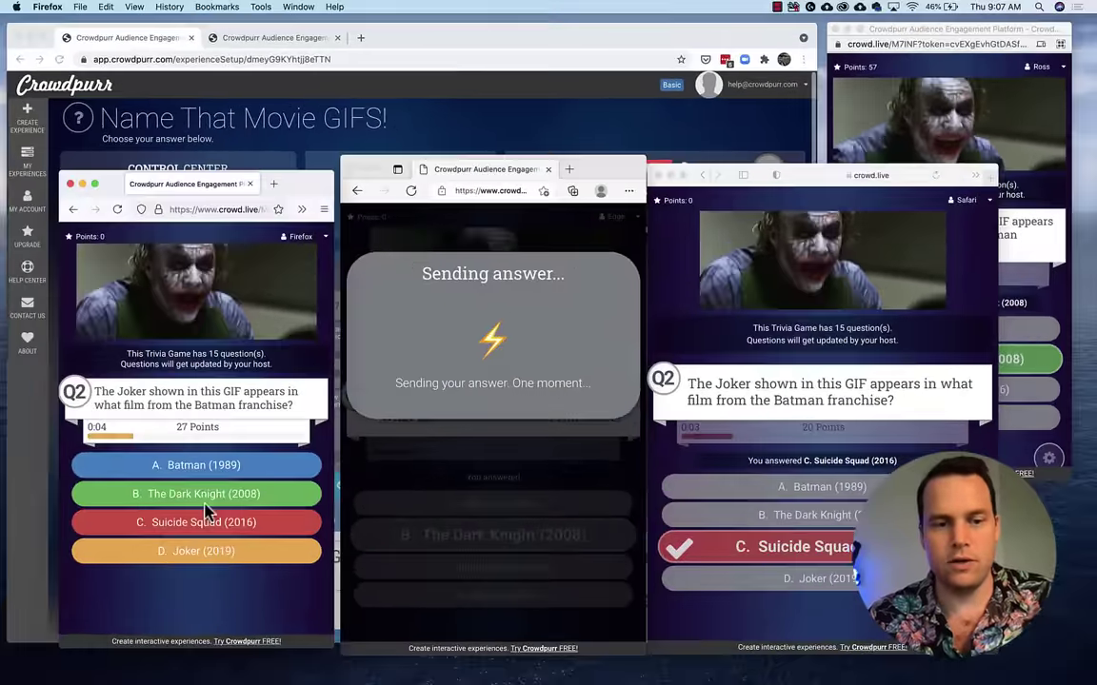
left_click(212, 481)
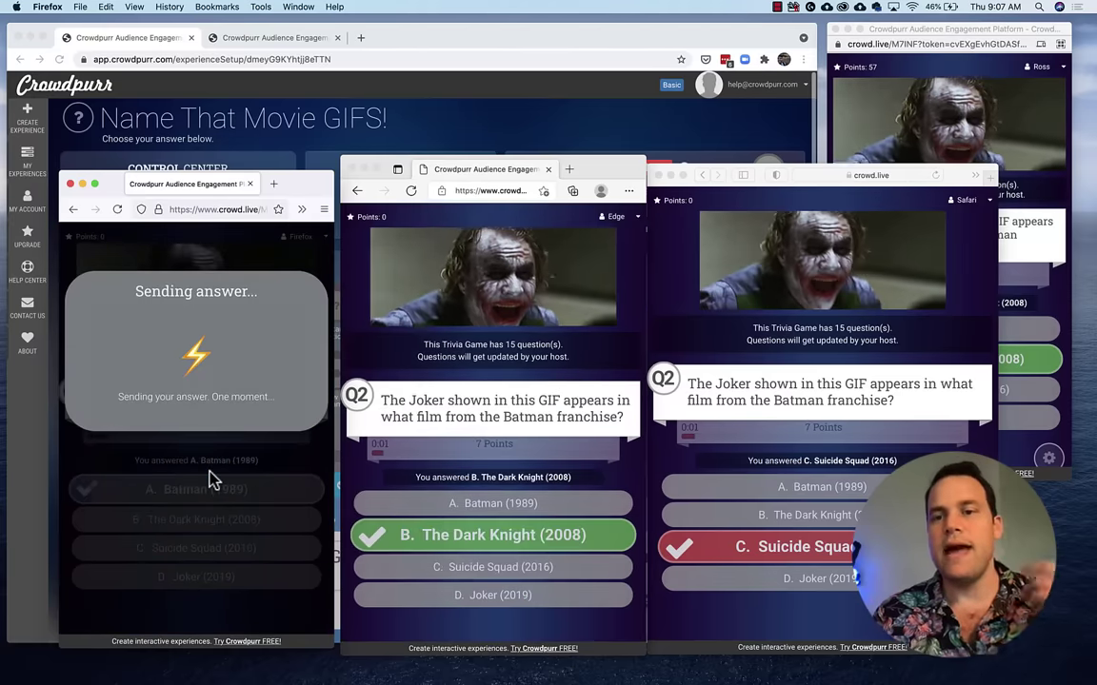
- Reveal Q2's answer results and its correct answer, The Dark Knight (2008), to players
left_click(386, 150)
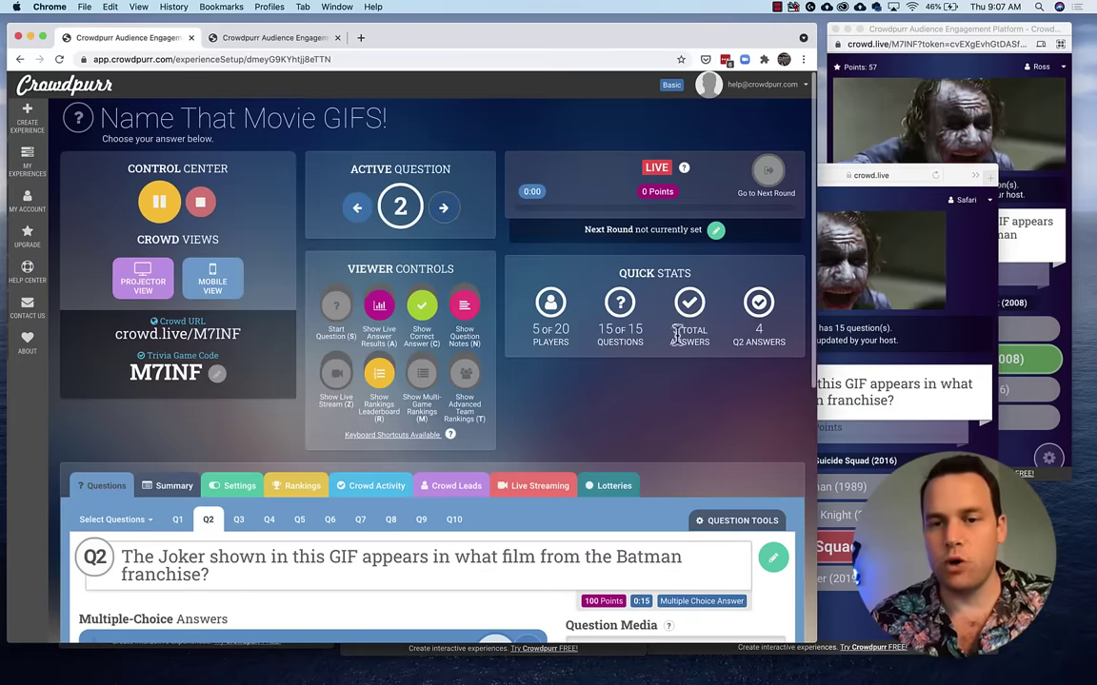
scroll(664, 400, "down", 5)
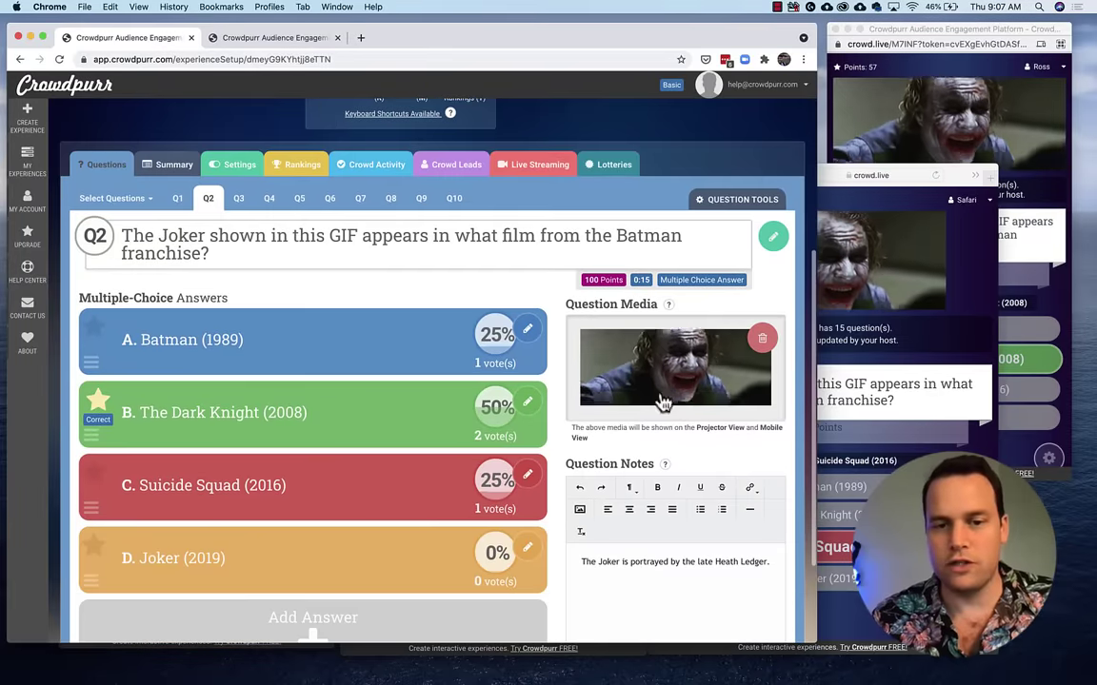
scroll(438, 379, "down", 2)
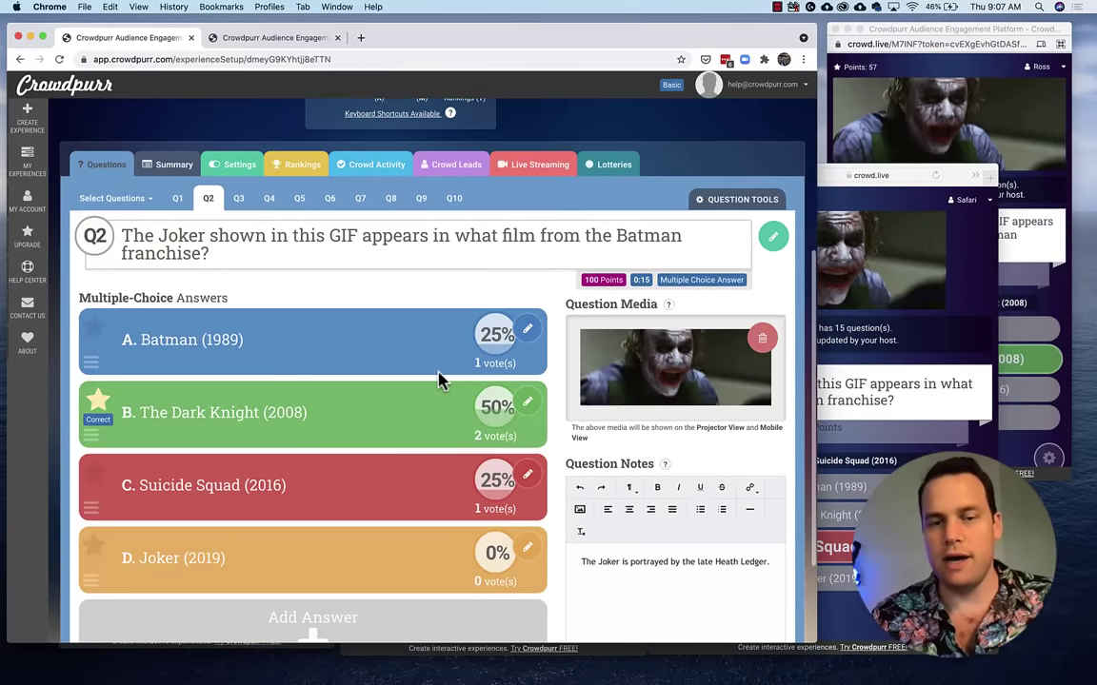
scroll(438, 293, "up", 1)
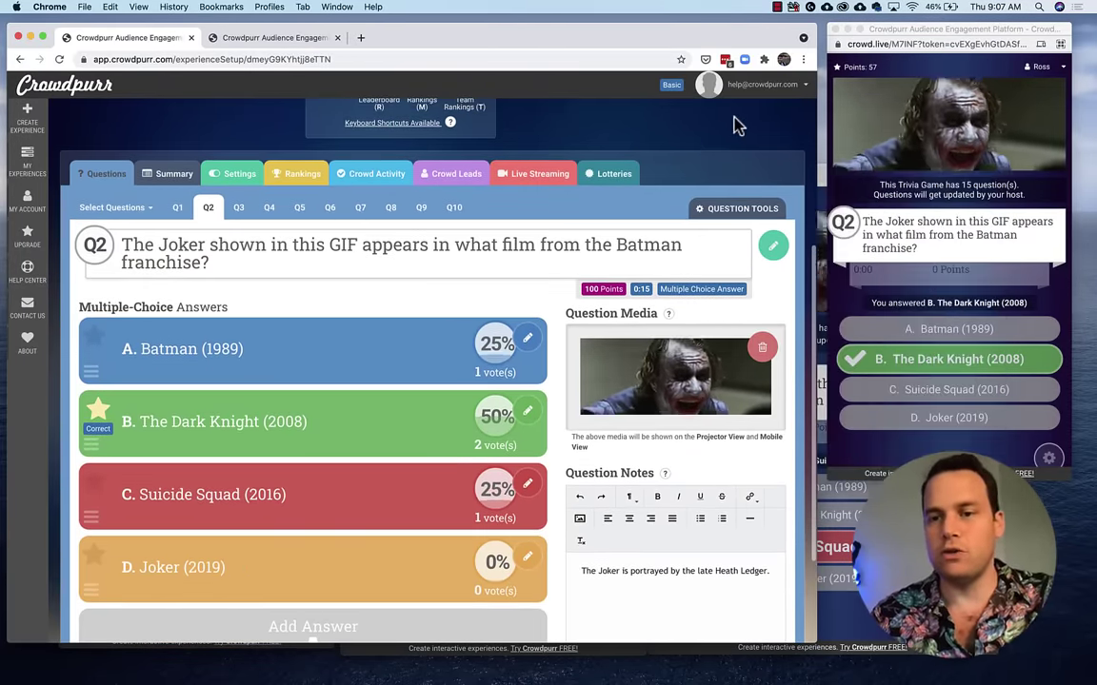
key("a")
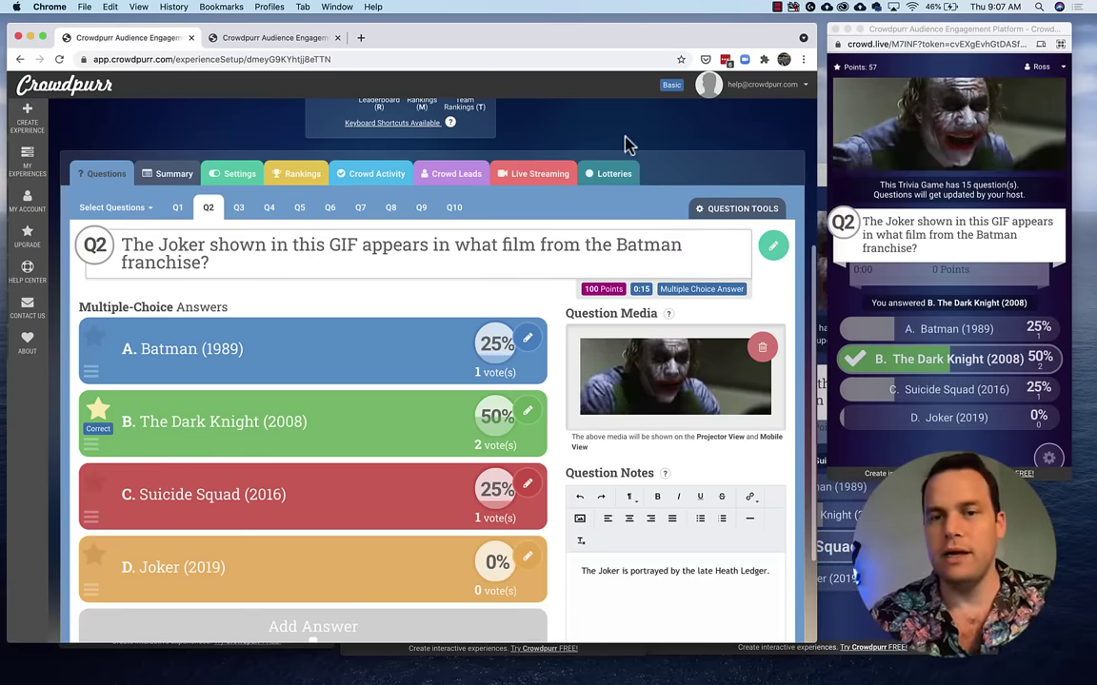
key("c")
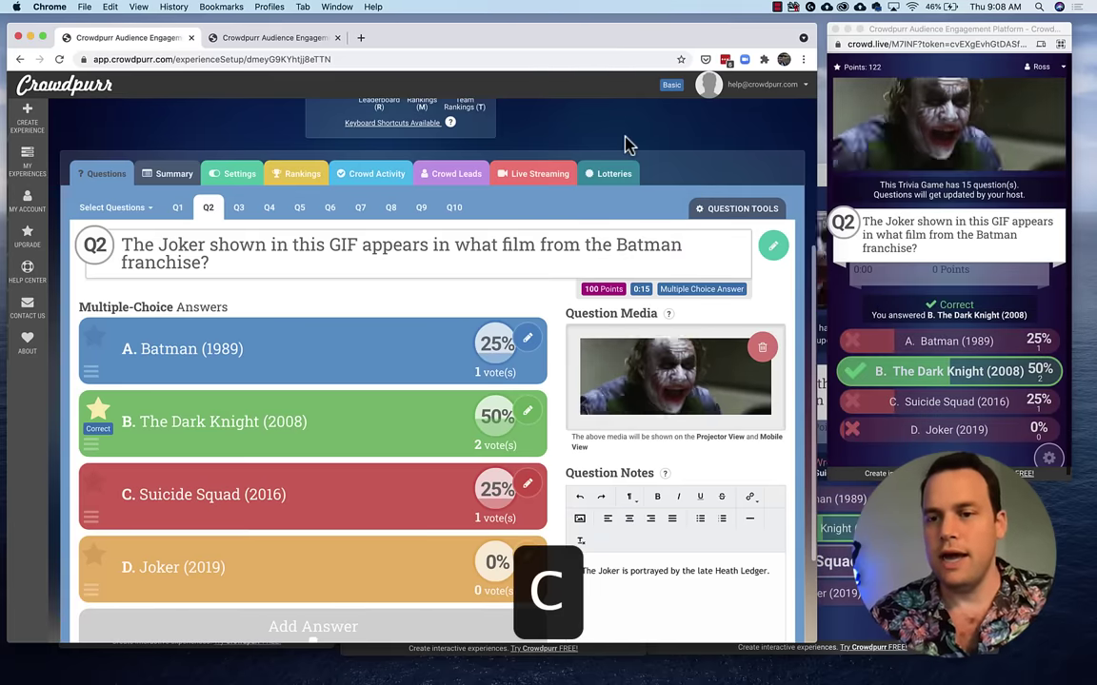
- Show the player rankings on the Projector View, then advance the game to Question 3
key("r")
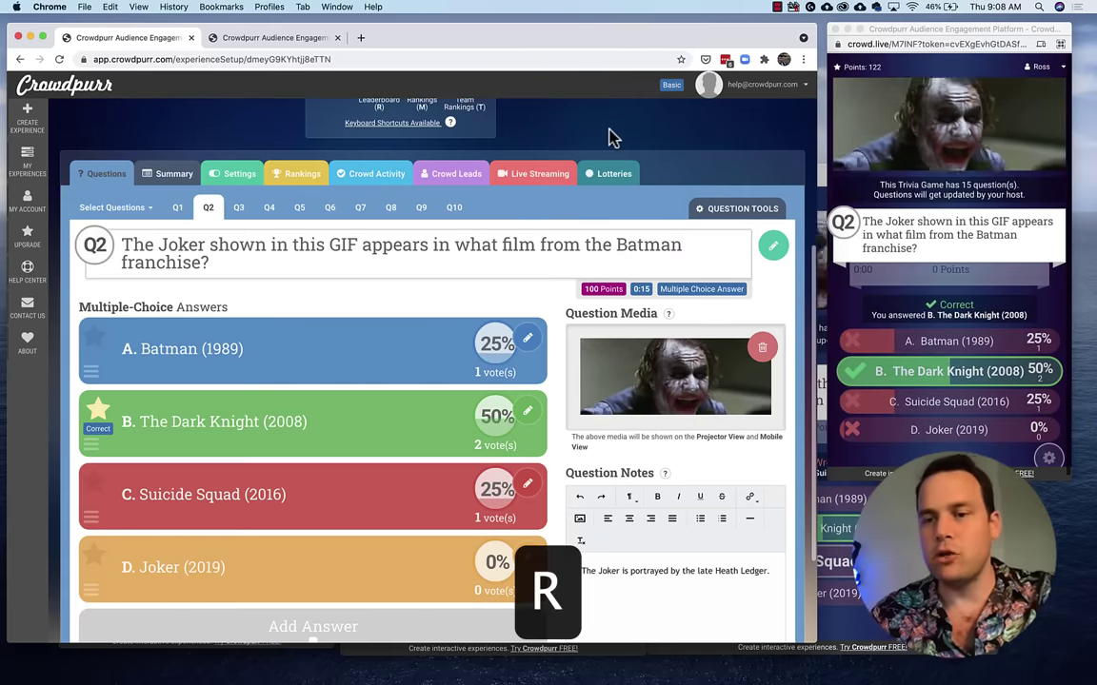
left_click(292, 41)
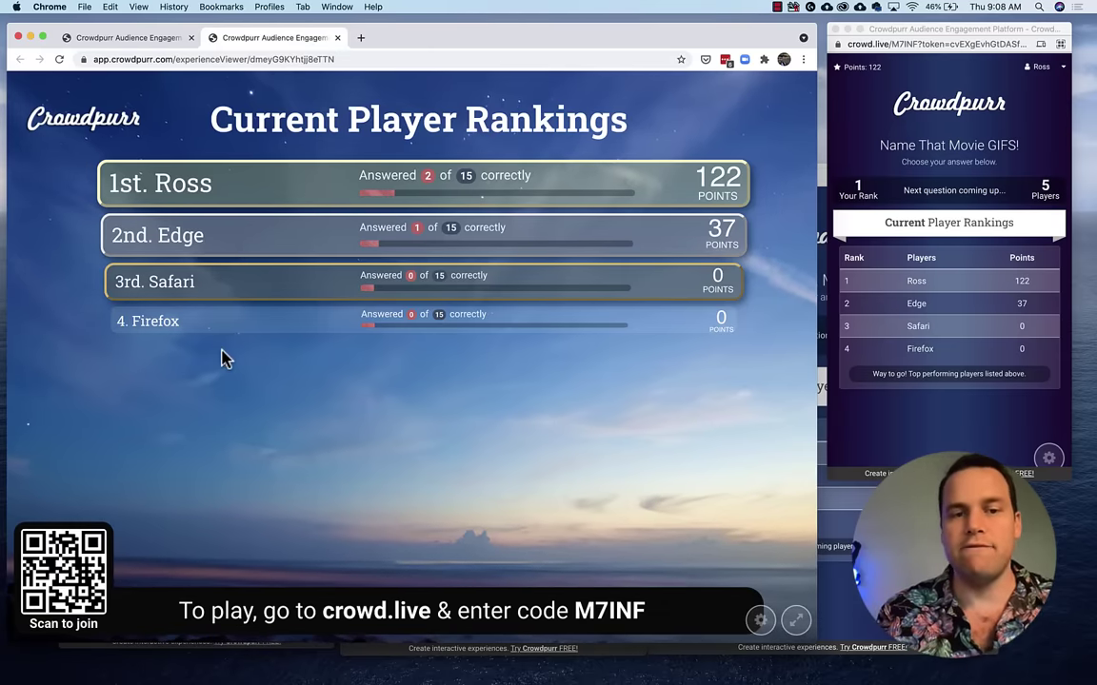
left_click(134, 40)
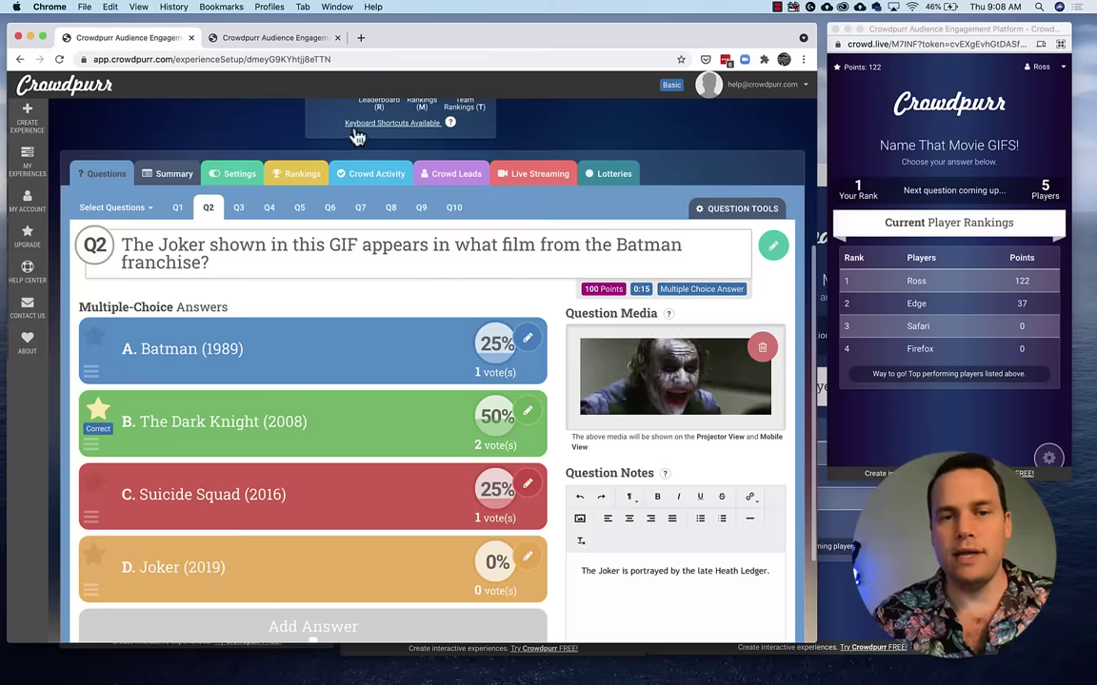
scroll(361, 143, "up", 5)
left_click(441, 219)
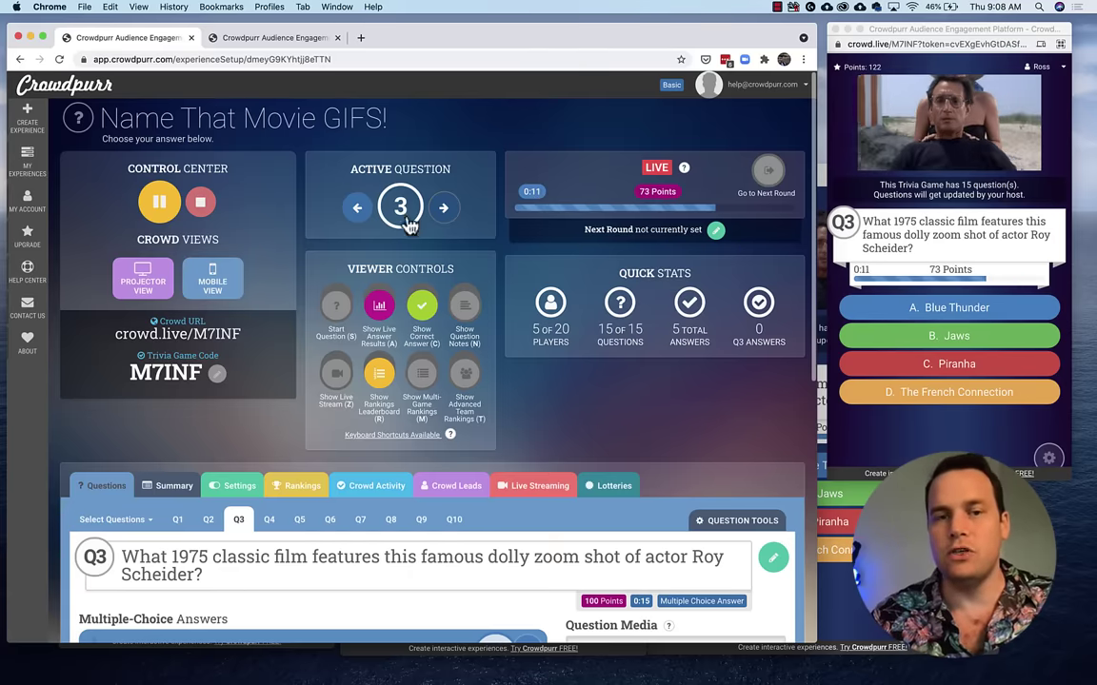
- Stop the trivia game and confirm Finish for all players
left_click(202, 202)
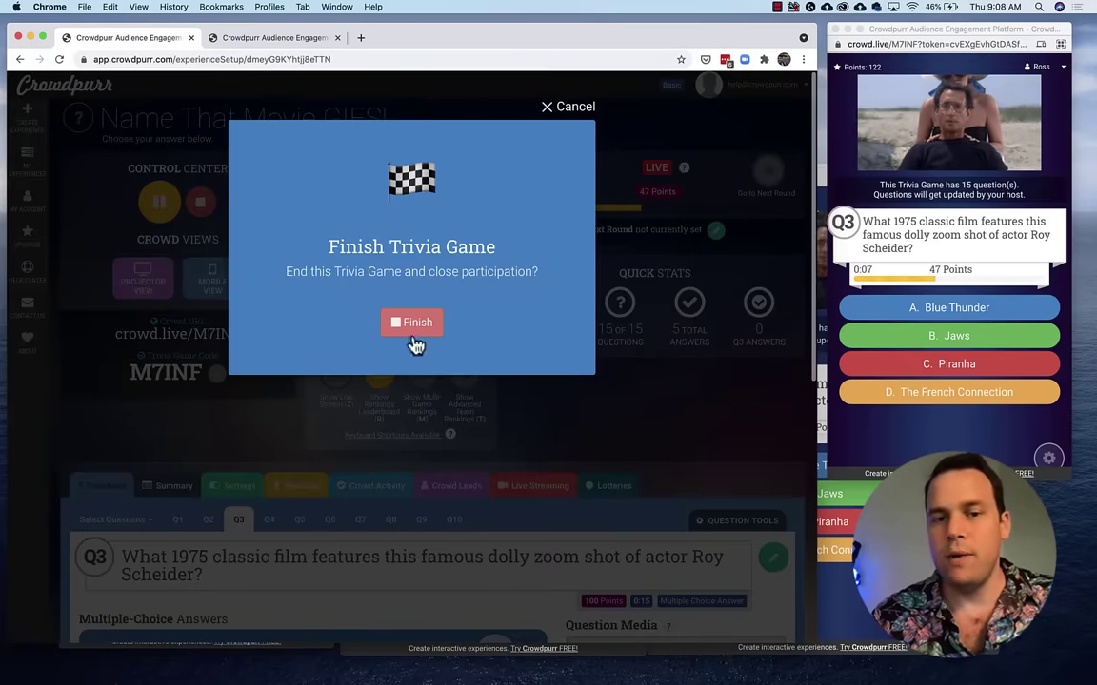
left_click(415, 329)
scroll(1000, 286, "down", 3)
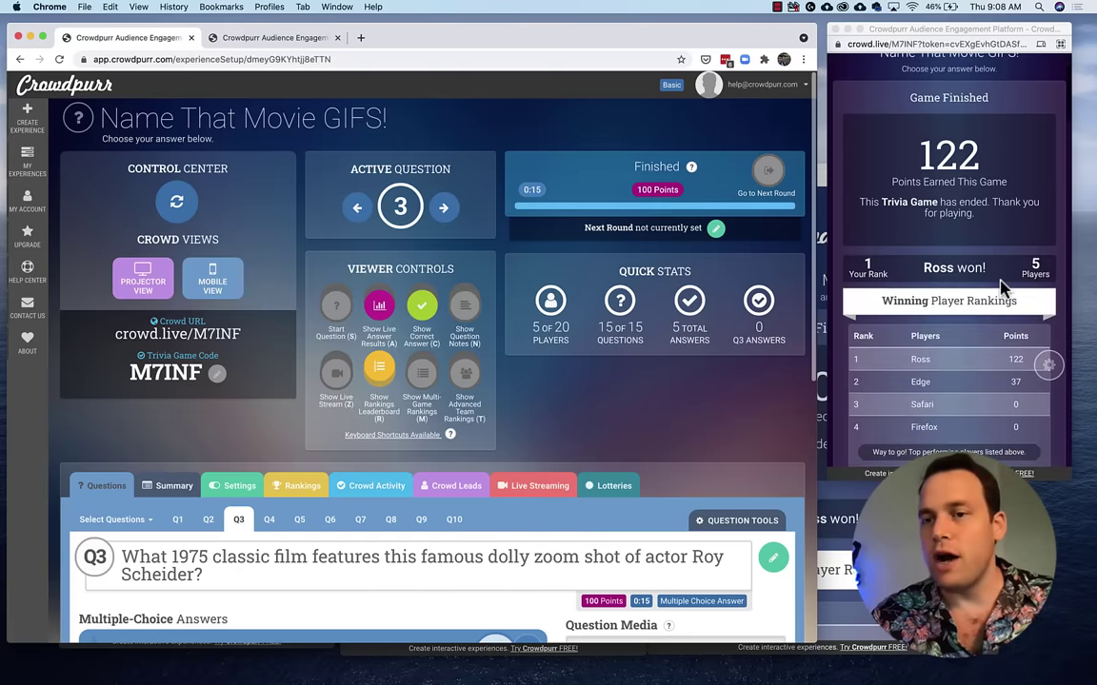
- Check the Game Finished results in the Safari, Edge, Firefox and Chrome player windows
key("super+Tab")
key("ctrl+Up")
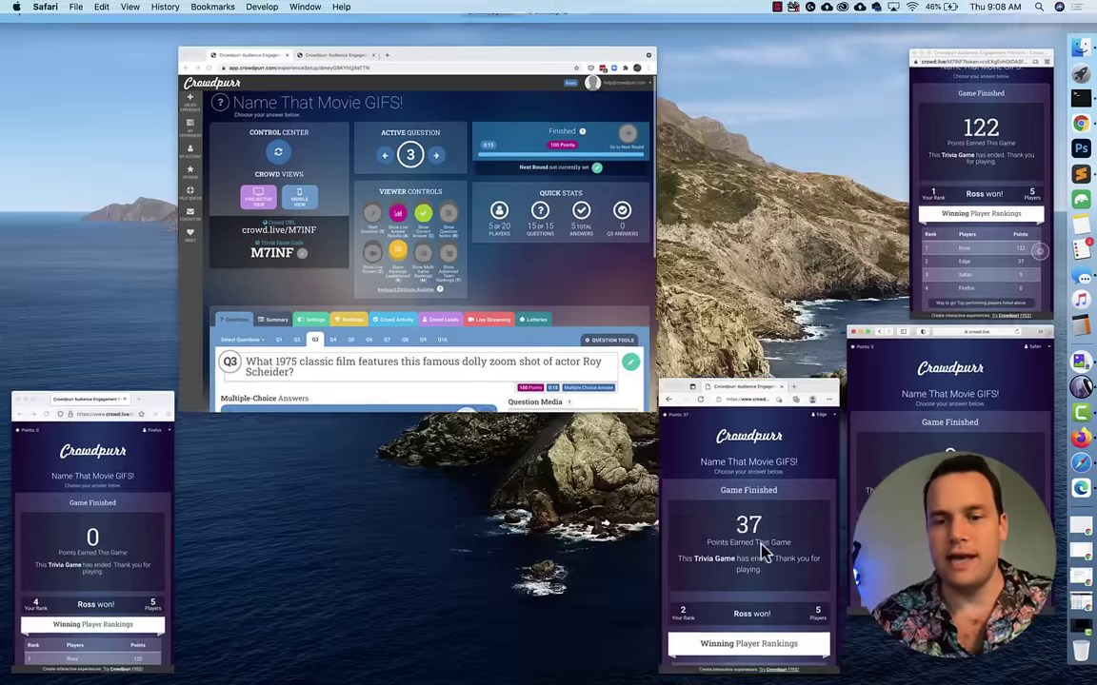
left_click(684, 490)
key("ctrl+Up")
left_click(161, 473)
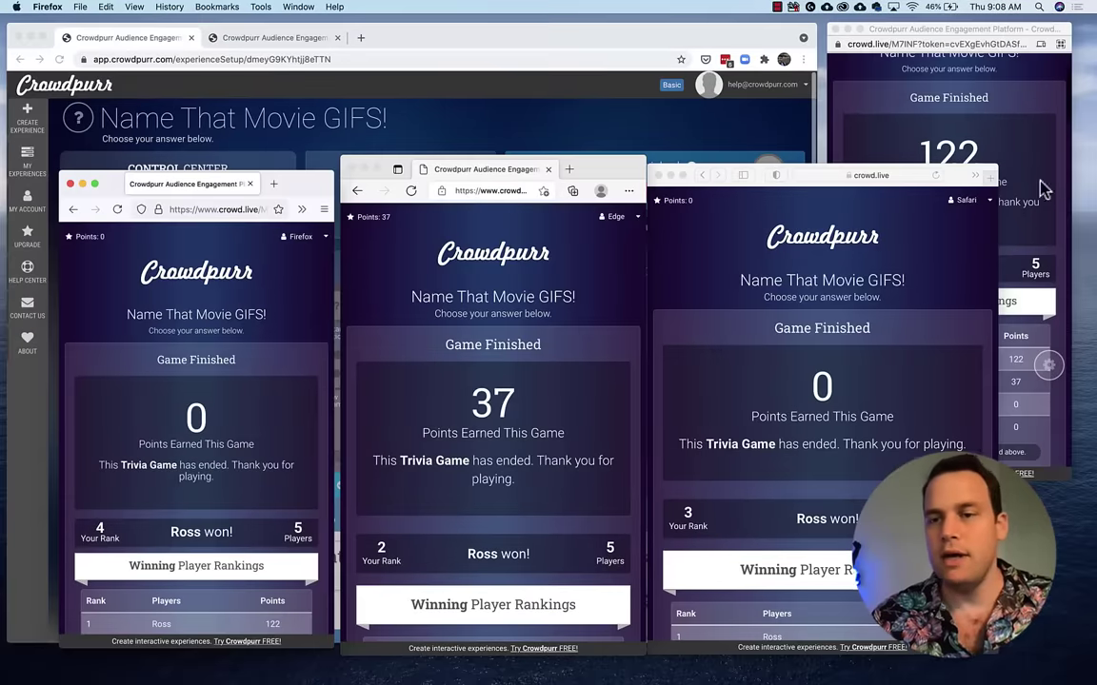
left_click(967, 123)
scroll(966, 124, "up", 5)
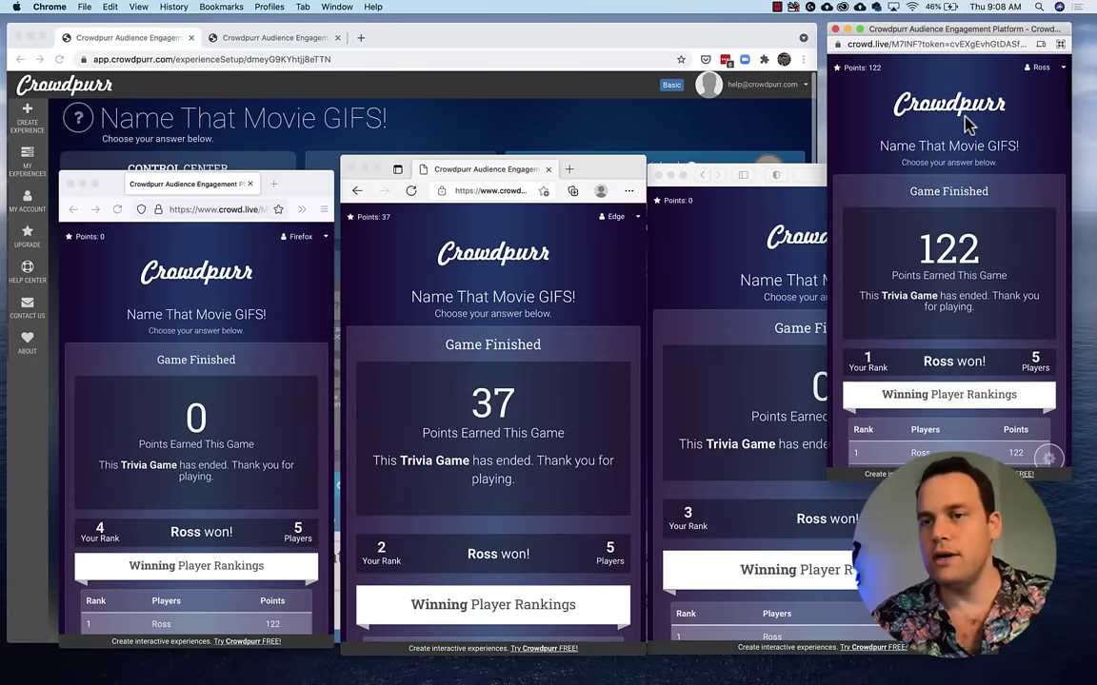
left_click(230, 168)
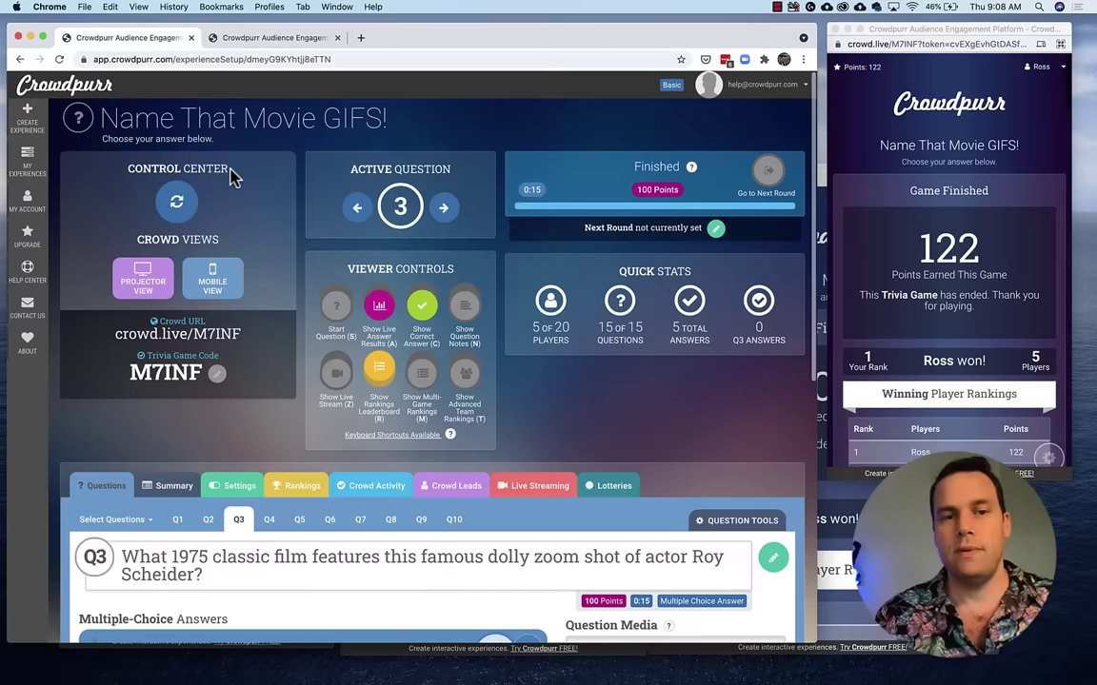
- Reset the game and permanently clear all crowd responses
left_click(177, 204)
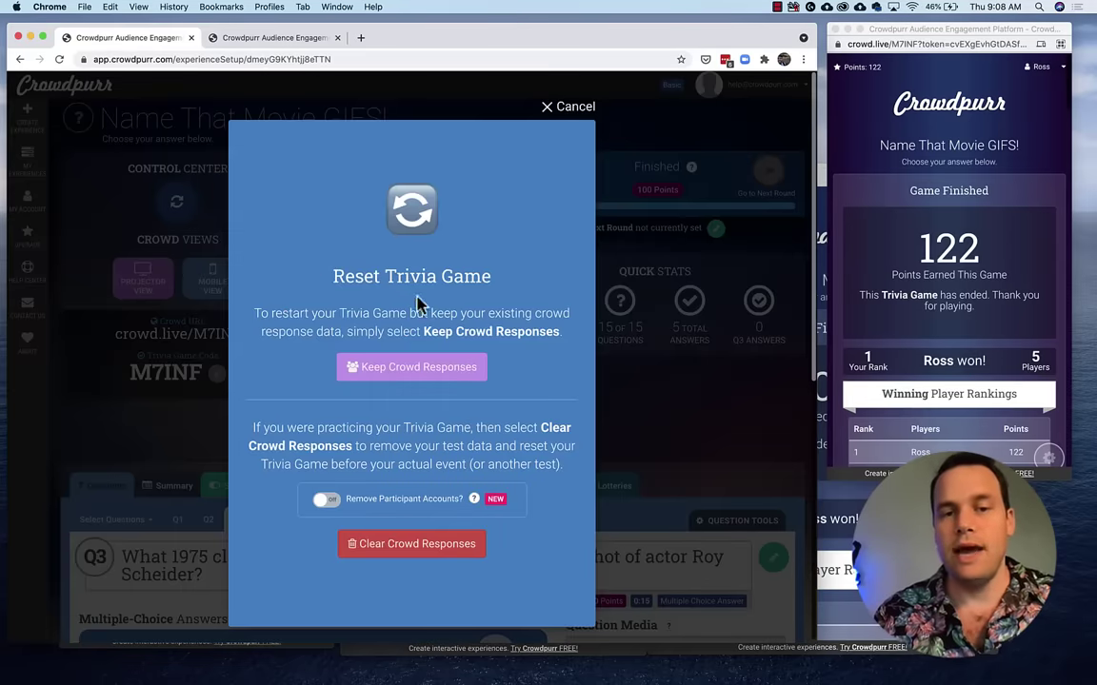
left_click(423, 548)
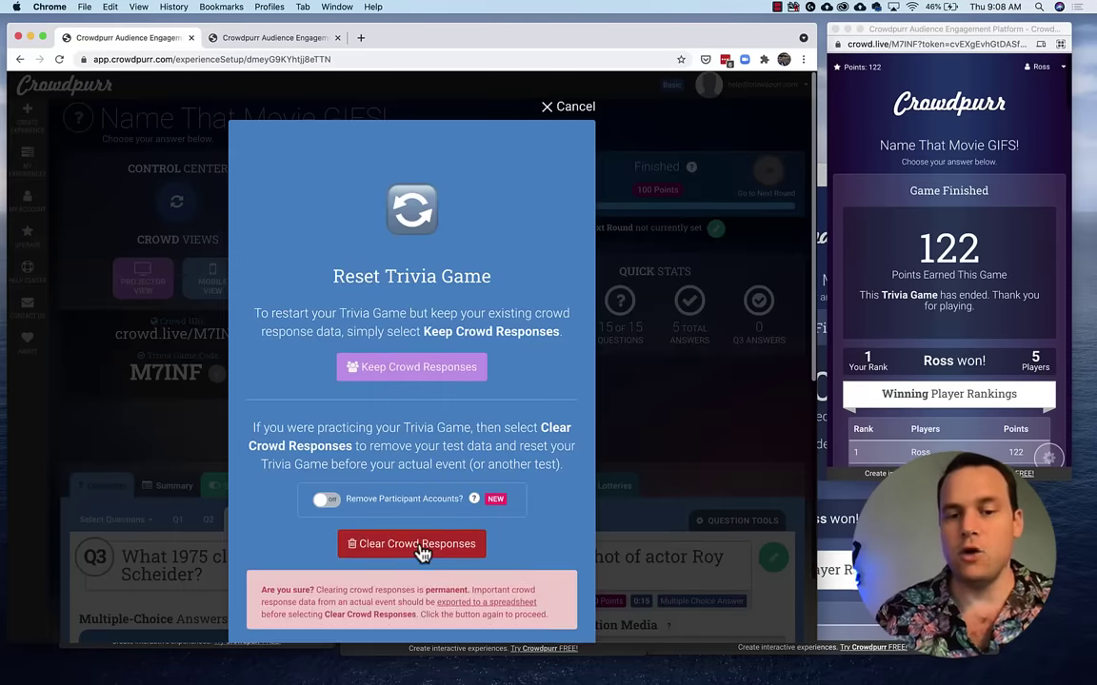
left_click(424, 551)
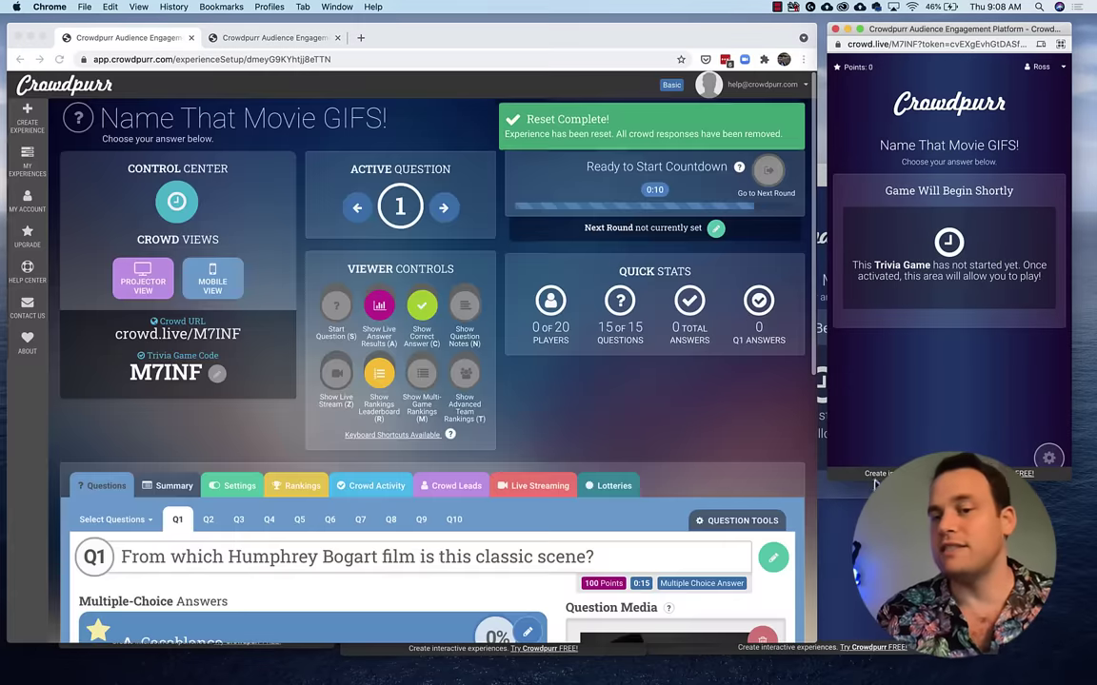
- Check the Safari, Firefox and Chrome player windows showing their waiting screens
left_click(822, 328)
key("ctrl+Up")
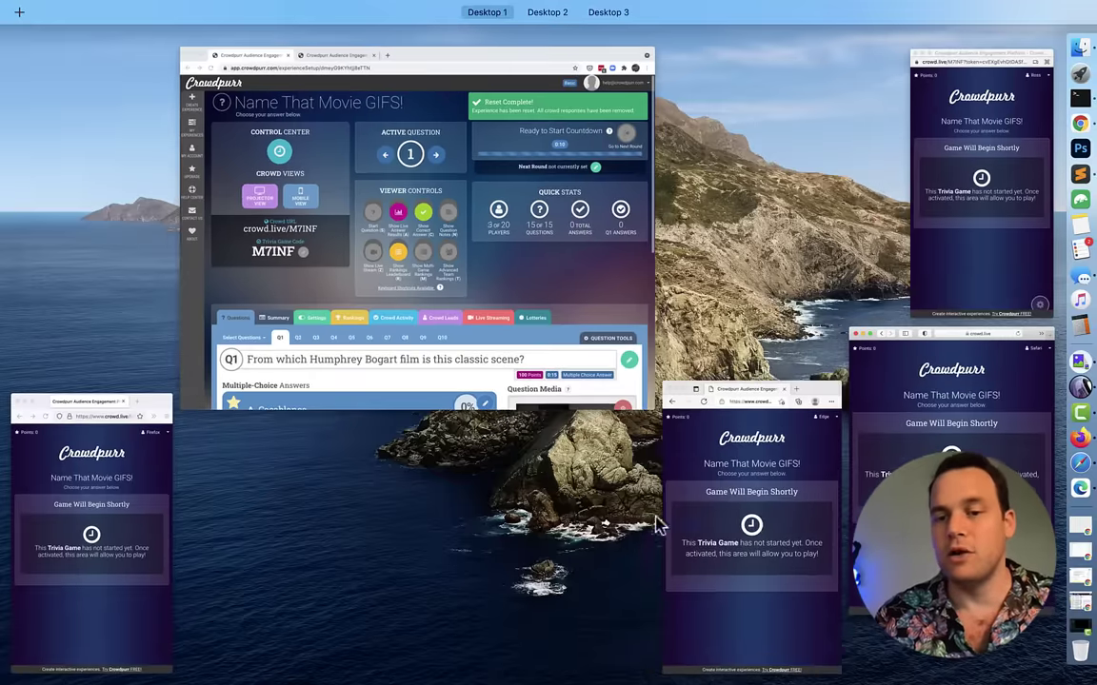
key("ctrl+Up")
key("ctrl+Up")
left_click(131, 512)
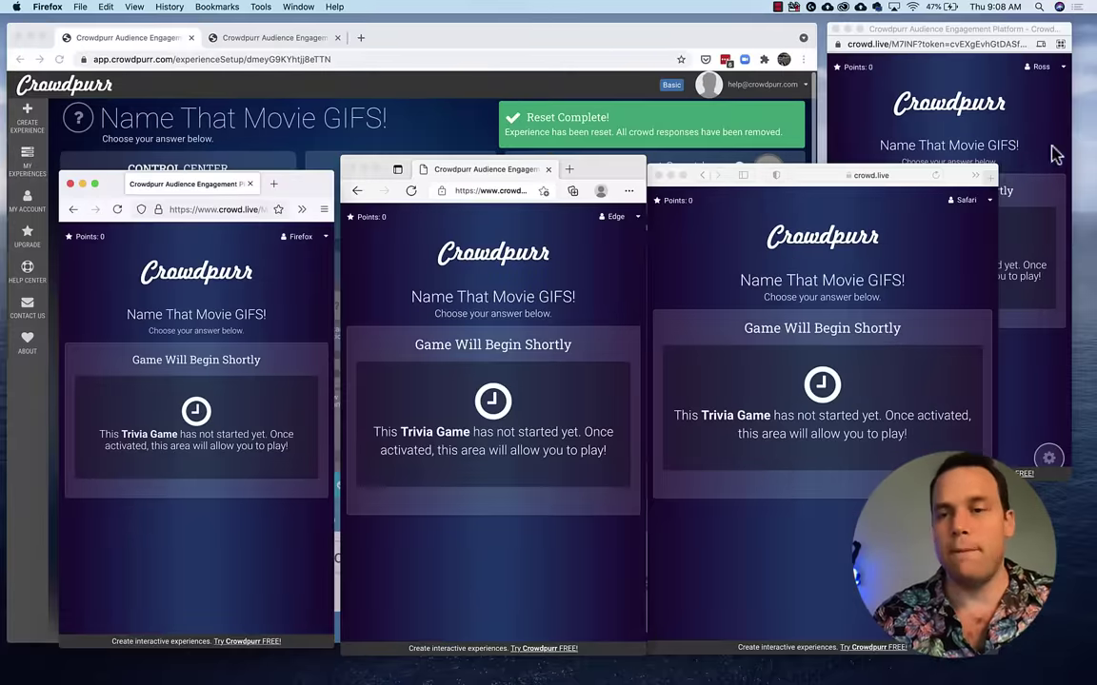
left_click(1018, 124)
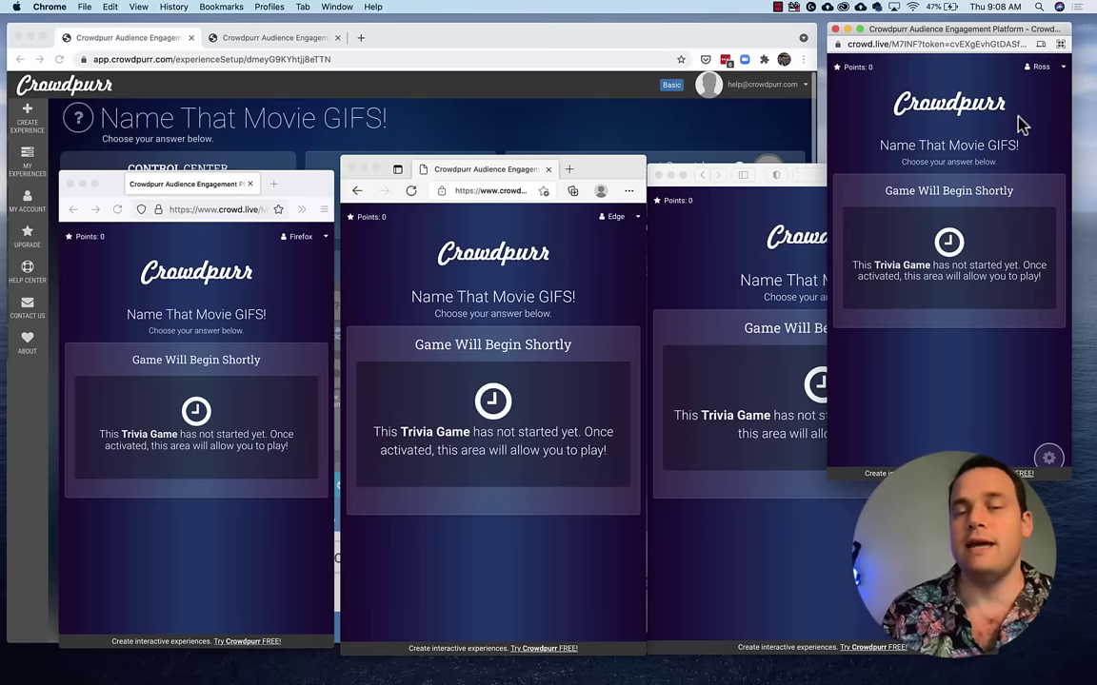
- Restart the game from Question 1 with a 10-second countdown
left_click(578, 78)
left_click(191, 202)
left_click(416, 318)
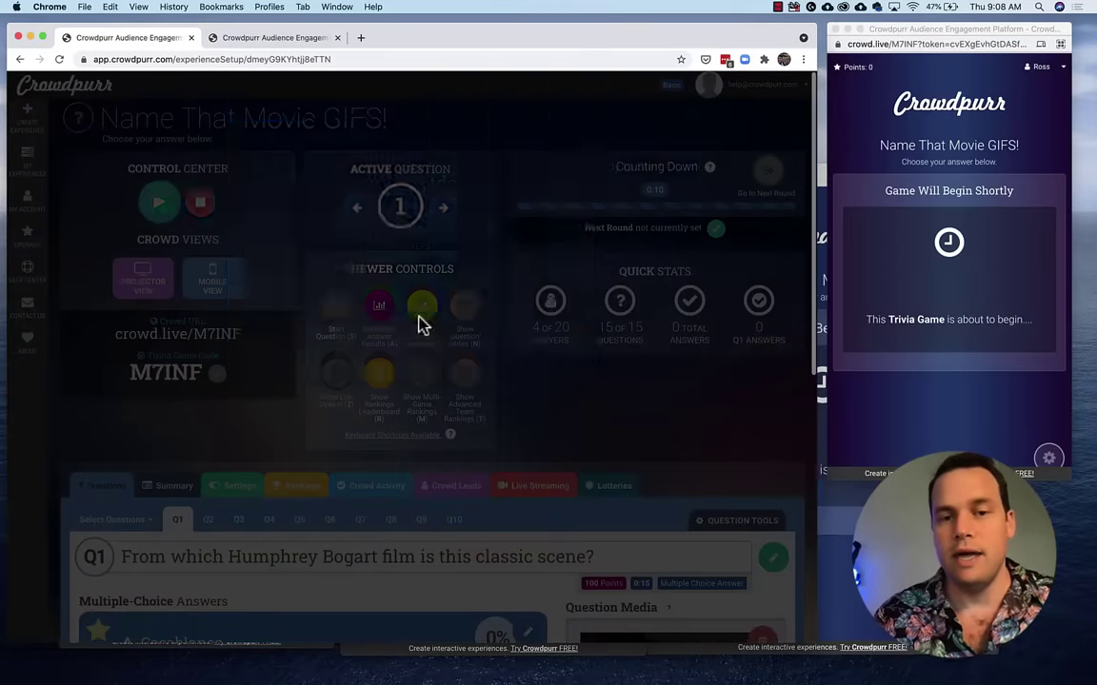